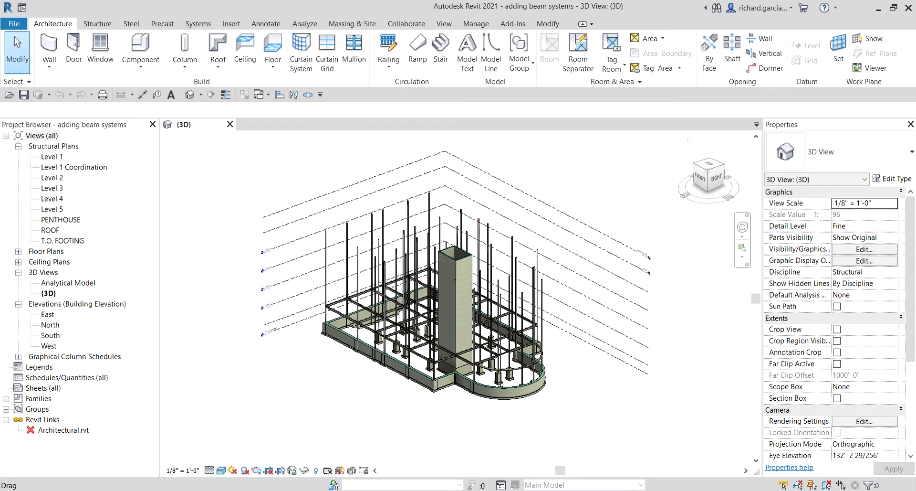
Step: Open the Level 2 structural plan view
{"action": "left_click", "coordinate": [53, 188]}
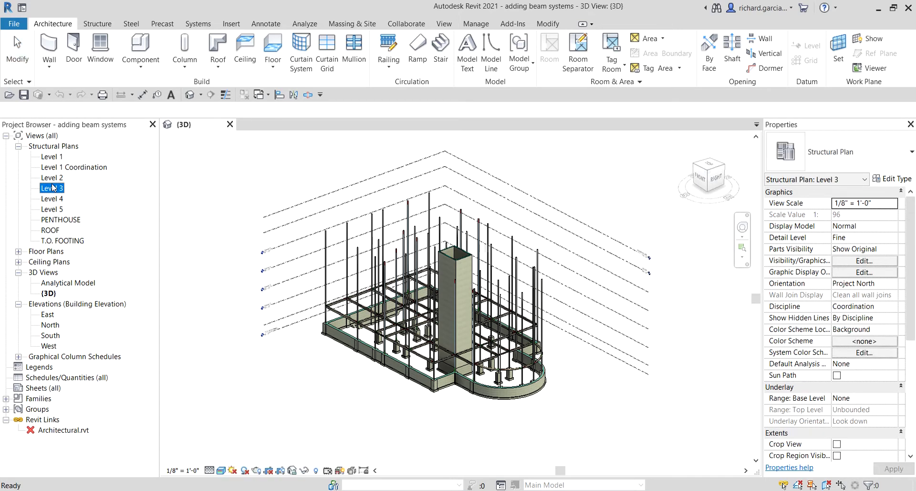
{"action": "left_click", "coordinate": [52, 177]}
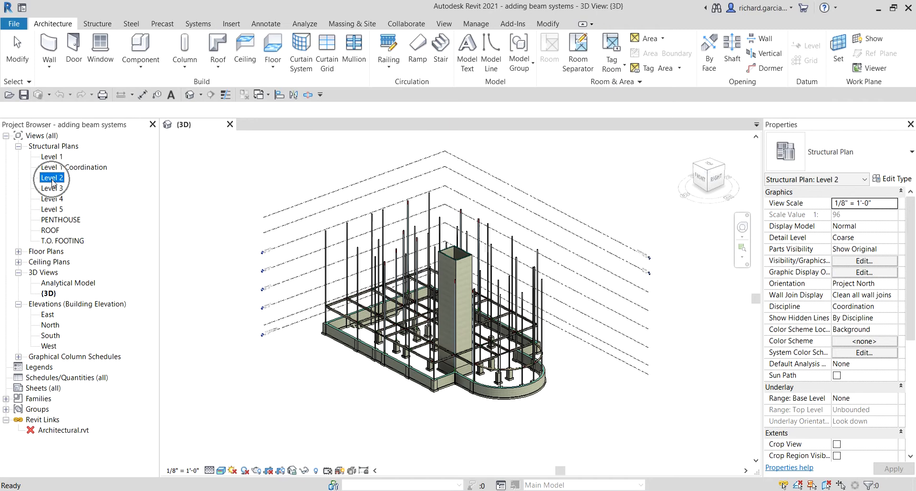
{"action": "double_click", "coordinate": [53, 181]}
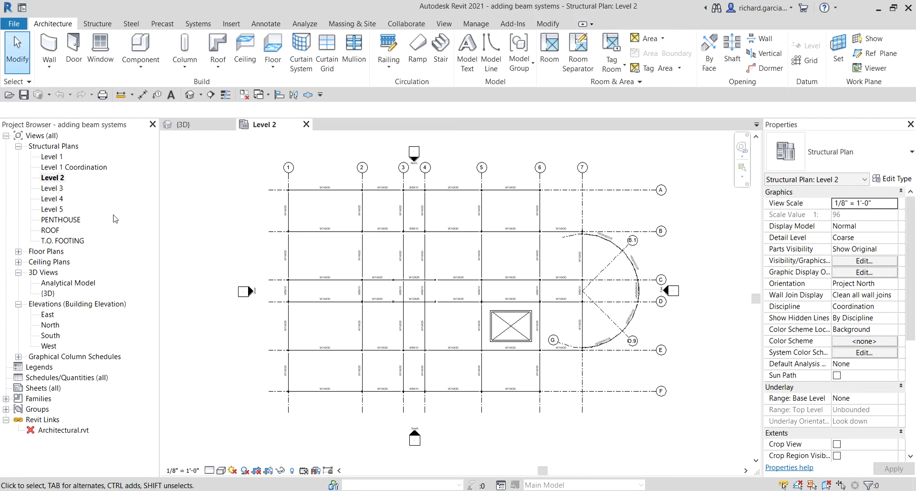
Step: Start an automatic structural beam system on Level 2 with W12X26 as the beam type
{"action": "scroll", "coordinate": [307, 185], "scroll_direction": "up", "scroll_amount": 4}
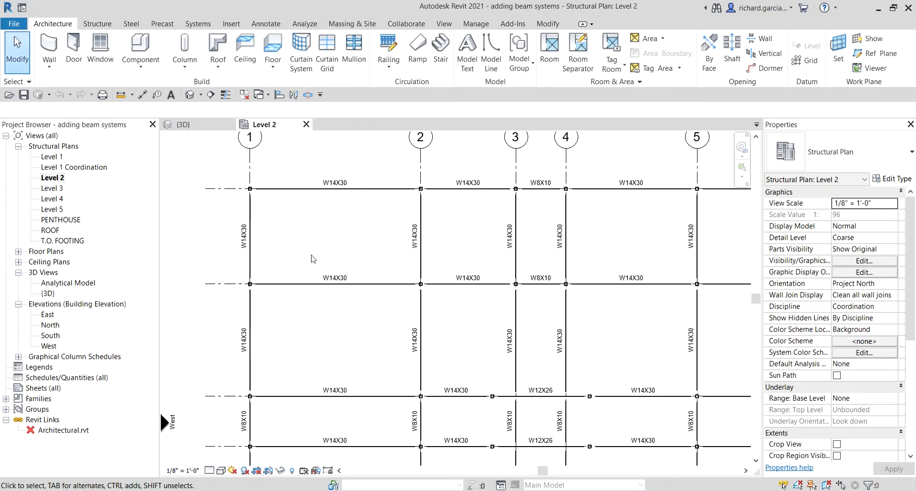
{"action": "left_click", "coordinate": [98, 24]}
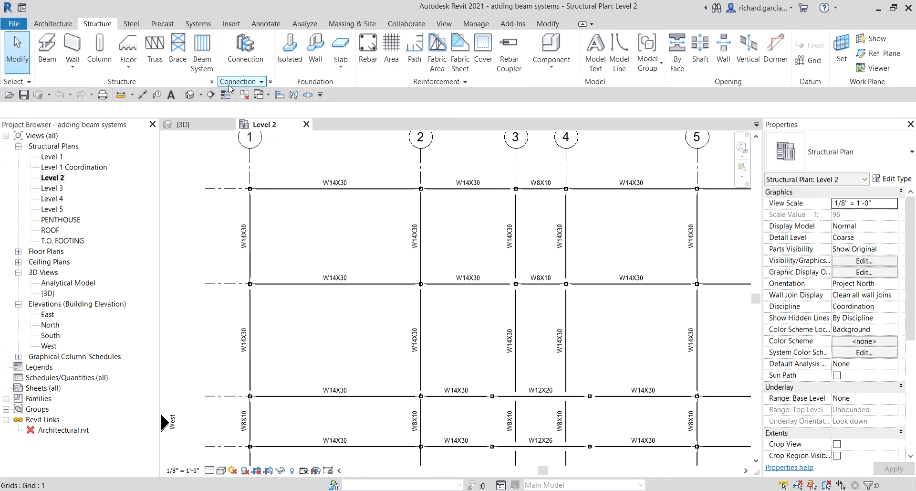
{"action": "left_click", "coordinate": [203, 57]}
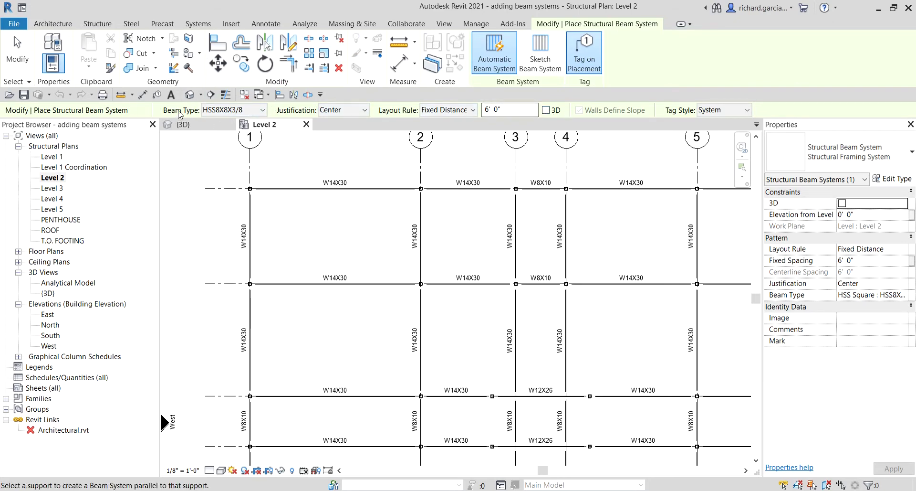
{"action": "left_click", "coordinate": [262, 110]}
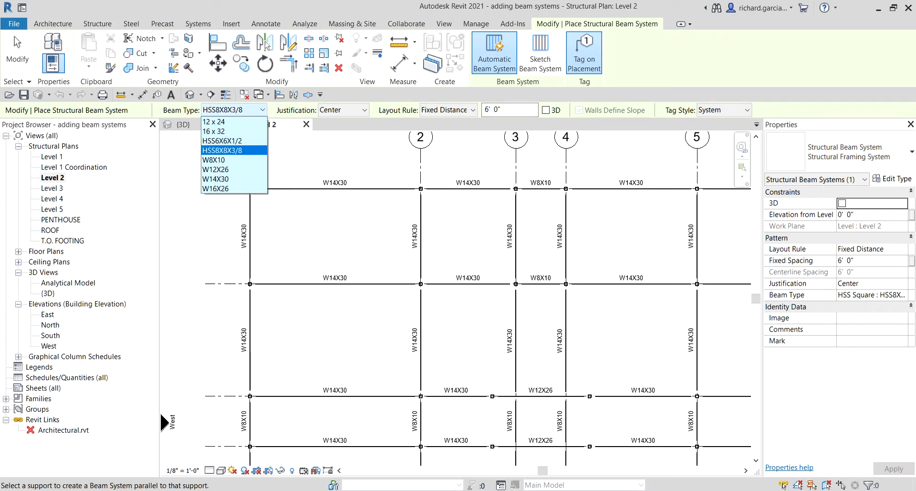
{"action": "left_click", "coordinate": [415, 311]}
{"action": "left_click", "coordinate": [244, 113]}
{"action": "left_click", "coordinate": [230, 170]}
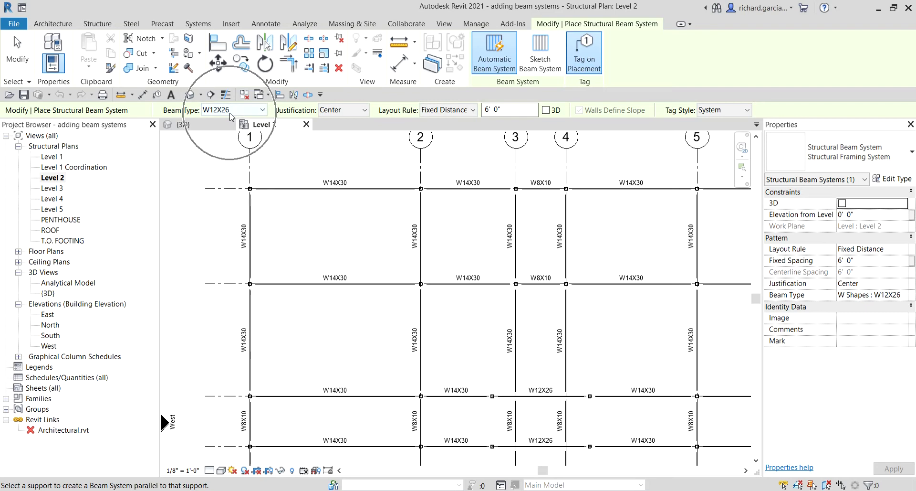
Step: Set the beam system's layout rule to Maximum Spacing with a spacing of 5' 0"
{"action": "left_click", "coordinate": [436, 114]}
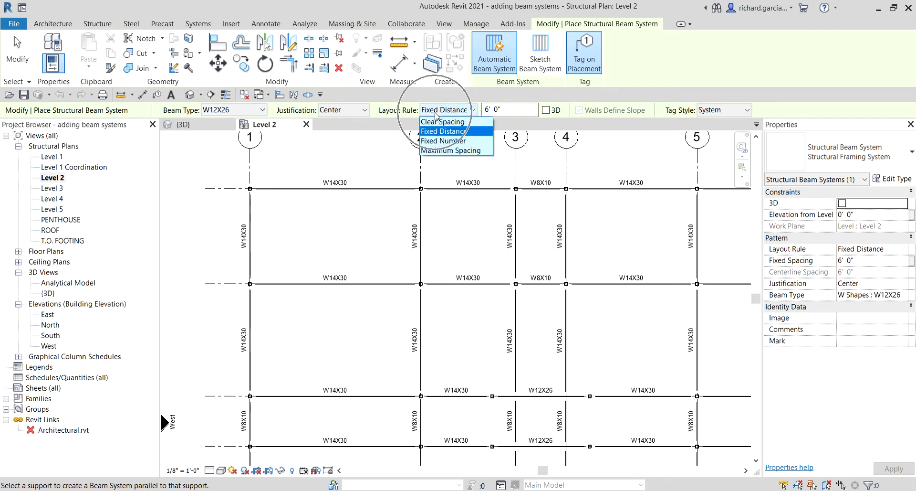
{"action": "left_click", "coordinate": [449, 150]}
{"action": "left_click", "coordinate": [438, 110]}
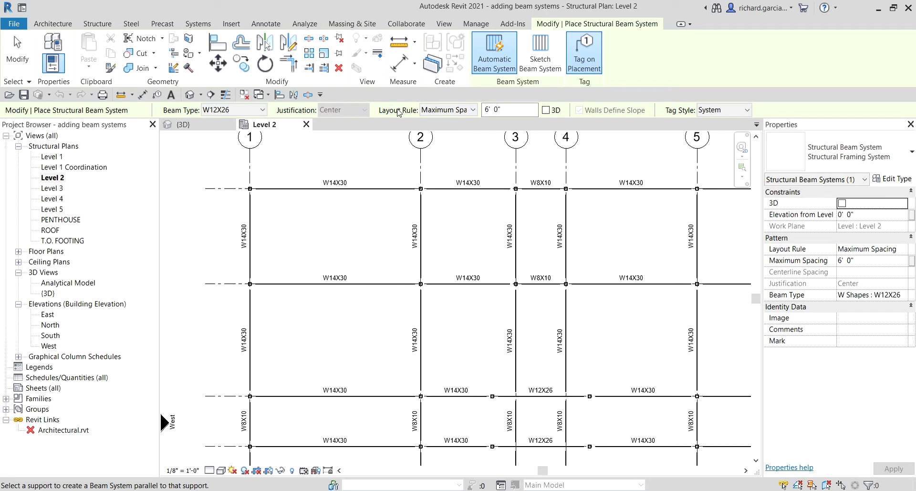
{"action": "left_click", "coordinate": [487, 110]}
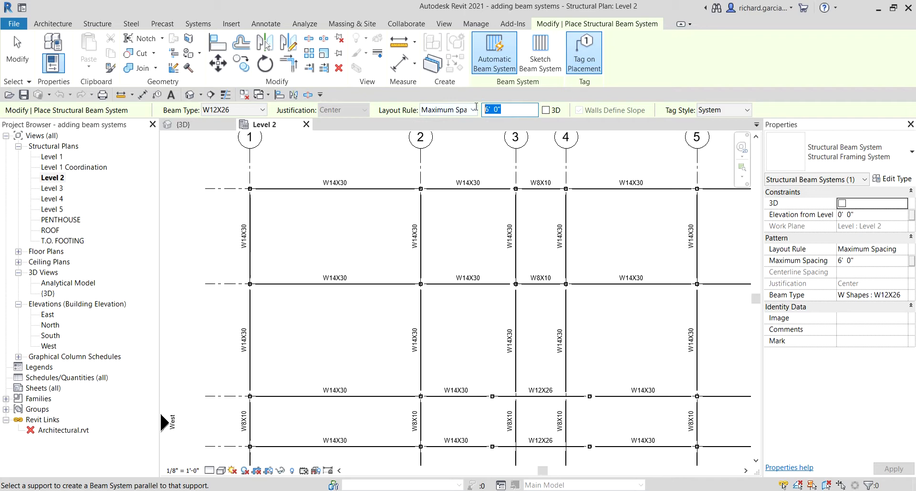
{"action": "type", "text": "5"}
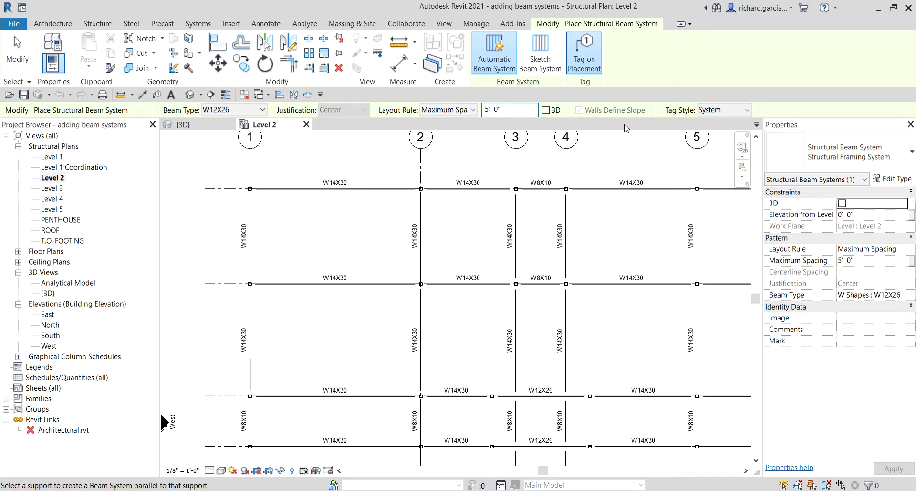
Step: Set the beam system's tag style to Framing so that each beam is tagged individually
{"action": "left_click", "coordinate": [708, 110]}
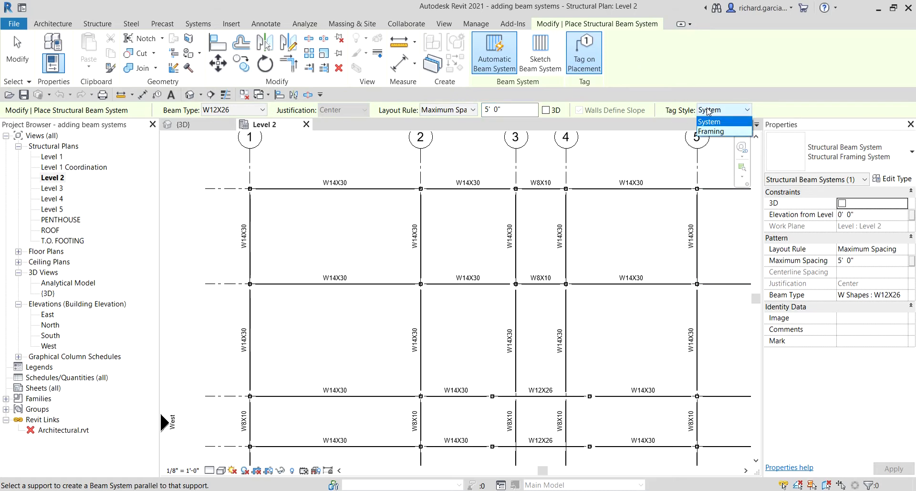
{"action": "left_click", "coordinate": [711, 132]}
{"action": "left_click", "coordinate": [719, 111]}
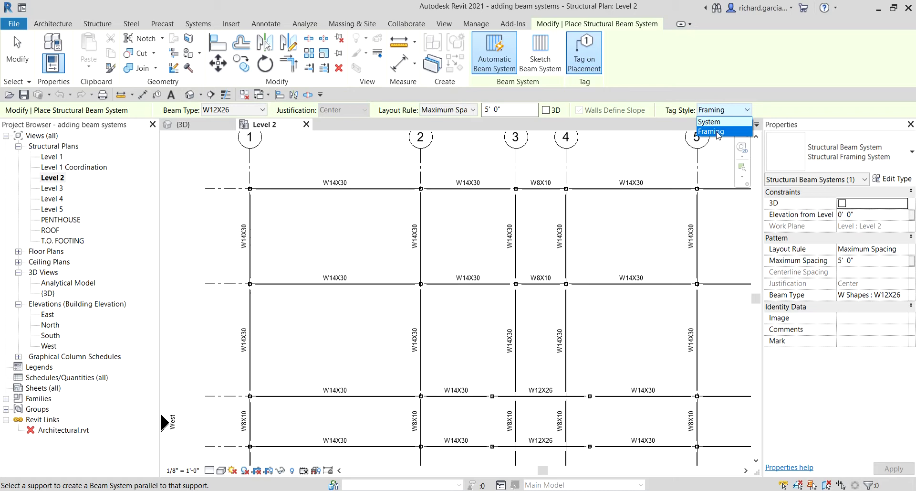
{"action": "left_click", "coordinate": [717, 132]}
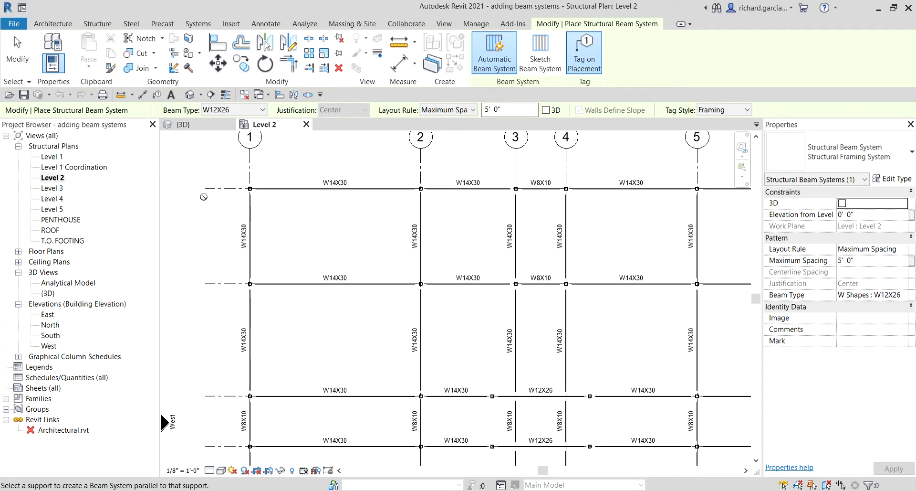
Step: Place a beam system in the bay between grids 1–2 and A–B, parallel to the grid 1 beam
{"action": "scroll", "coordinate": [269, 213], "scroll_direction": "up", "scroll_amount": 2}
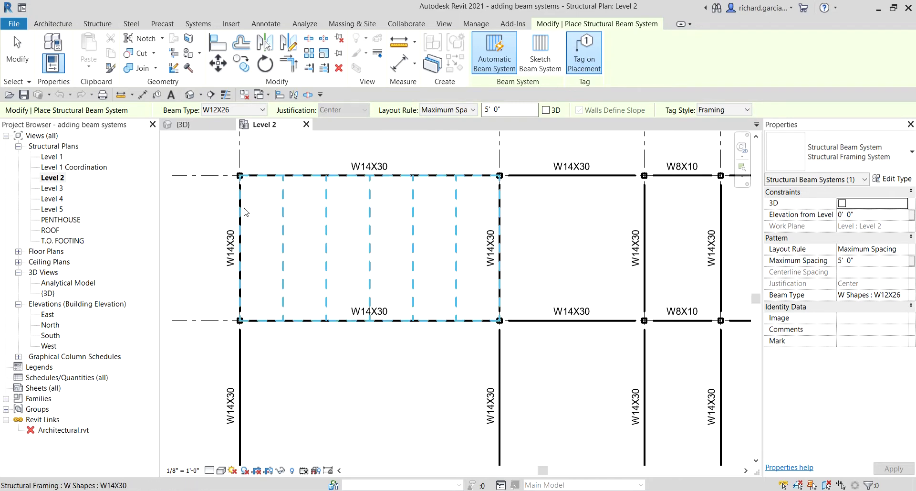
{"action": "left_click", "coordinate": [243, 209]}
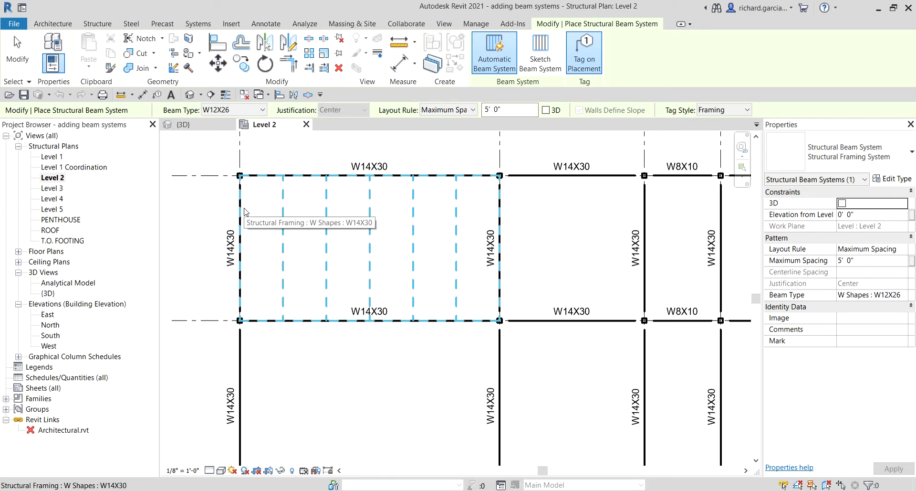
{"action": "left_click", "coordinate": [245, 209]}
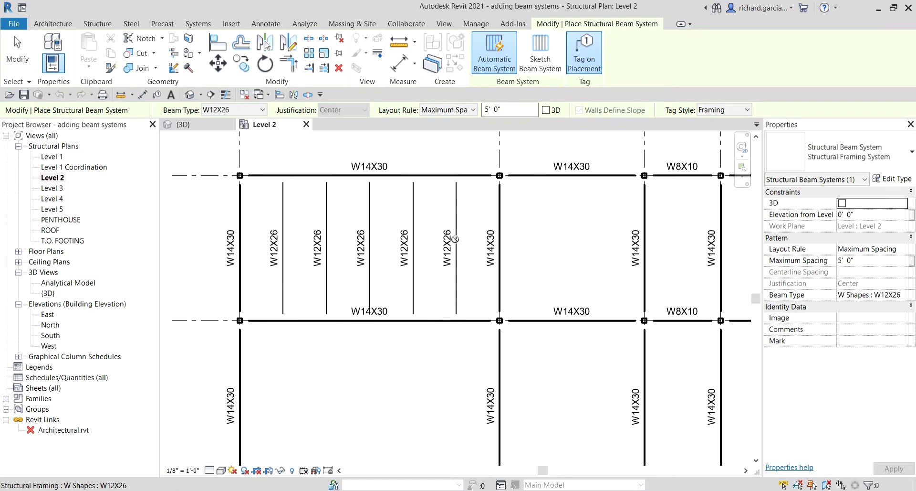
Step: Place beam systems parallel to the vertical girders in the three bays between grids 2 and 5, along grids A–B
{"action": "middle_click_drag", "start_coordinate": [537, 257], "coordinate": [445, 262]}
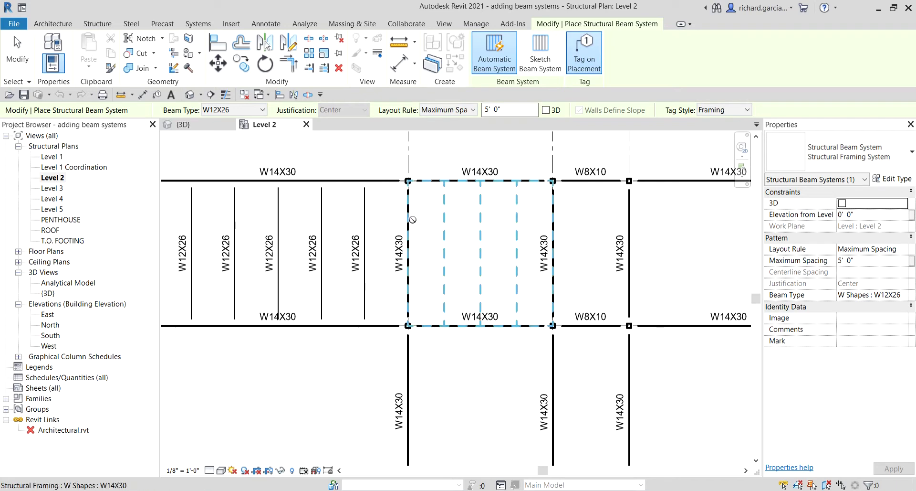
{"action": "left_click", "coordinate": [413, 224]}
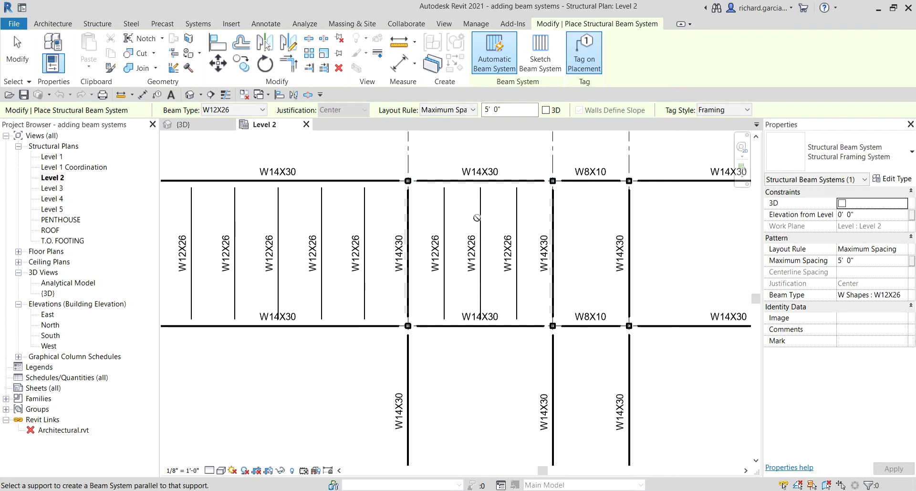
{"action": "left_click", "coordinate": [626, 230]}
{"action": "middle_click_drag", "start_coordinate": [618, 233], "coordinate": [485, 229]}
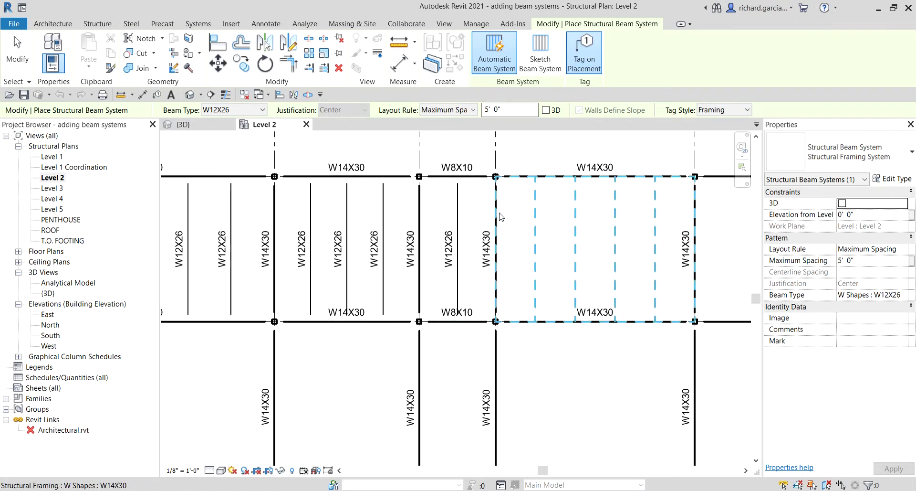
{"action": "left_click", "coordinate": [499, 215]}
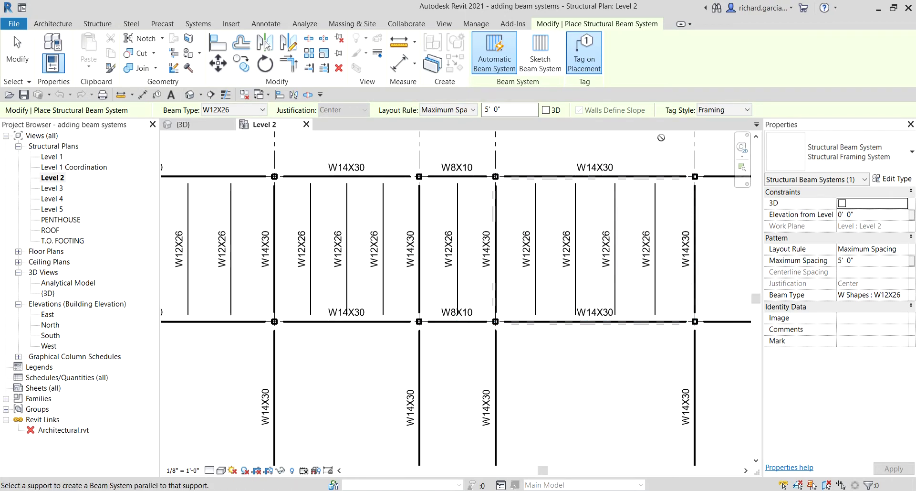
Step: Switch the tag style to System and place a beam system in the bay between grids 5–6 and A–B, parallel to grid 5
{"action": "left_click", "coordinate": [676, 114]}
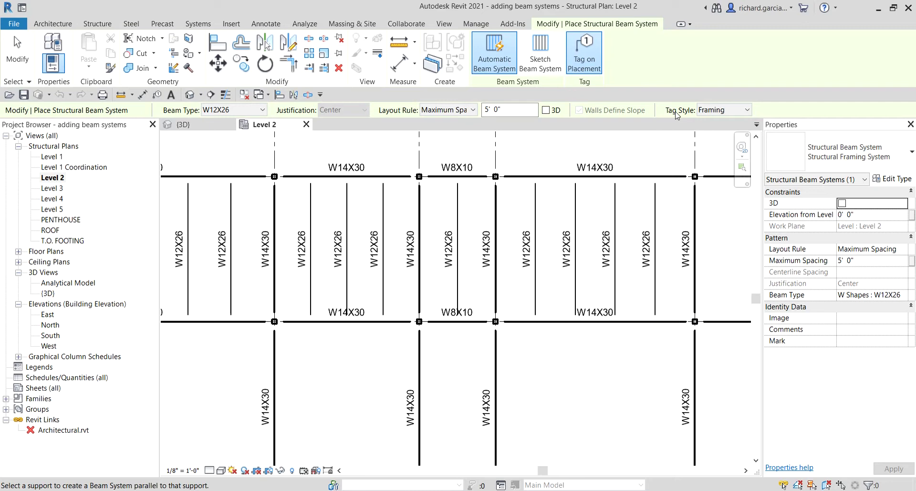
{"action": "left_click", "coordinate": [705, 114]}
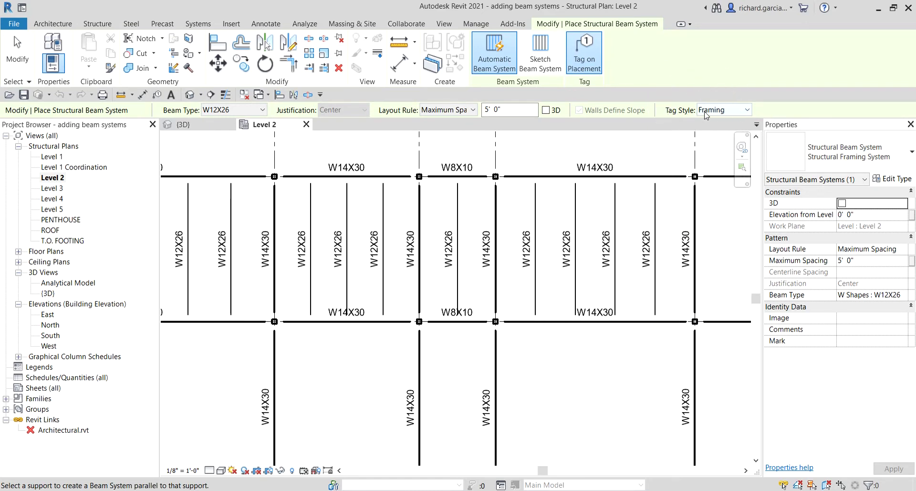
{"action": "left_click", "coordinate": [706, 113]}
{"action": "left_click", "coordinate": [706, 113]}
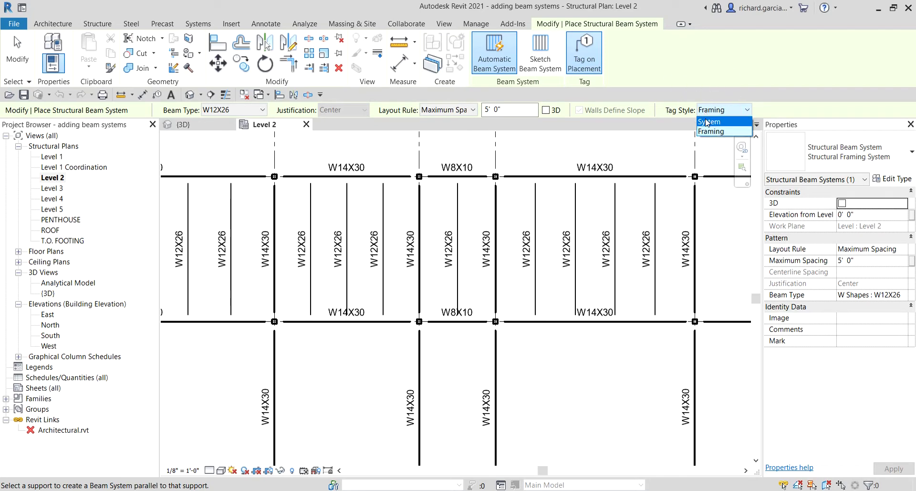
{"action": "left_click", "coordinate": [709, 122]}
{"action": "middle_click_drag", "start_coordinate": [671, 194], "coordinate": [537, 200]}
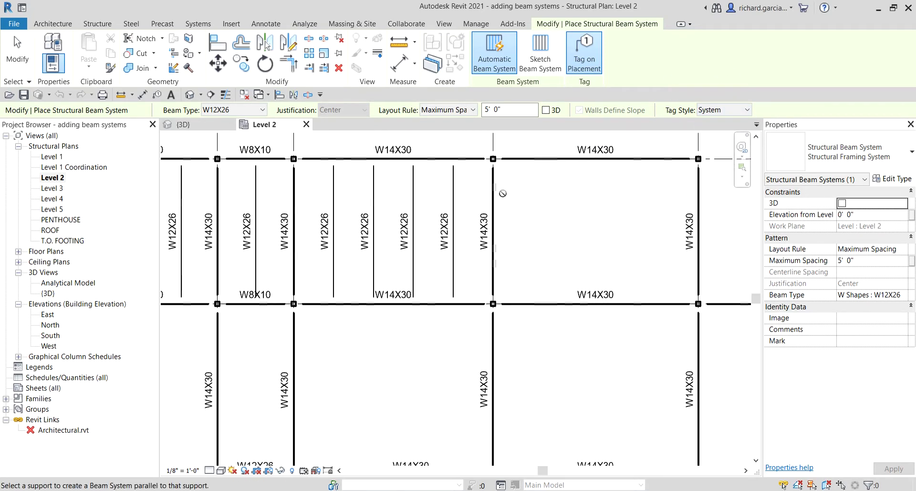
{"action": "left_click", "coordinate": [495, 194]}
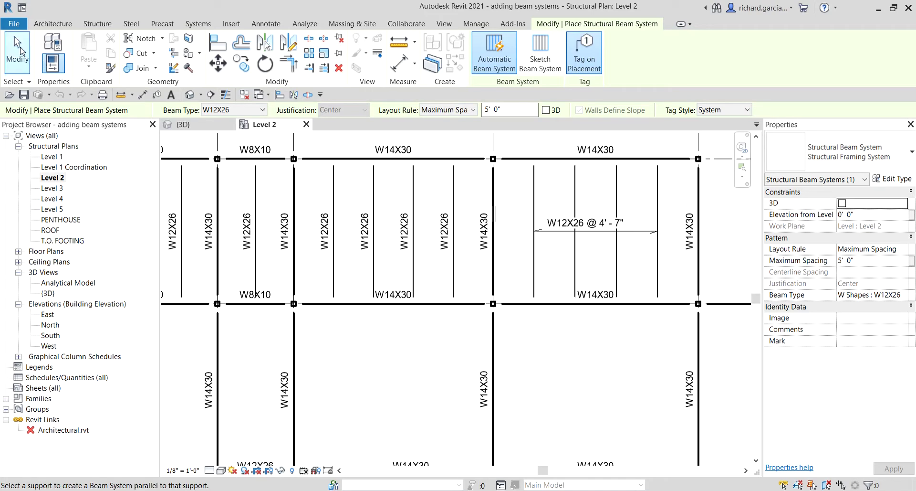
Step: Finish placing beam systems and delete the beam system tag in the bay between grids 5 and 6
{"action": "left_click", "coordinate": [20, 49]}
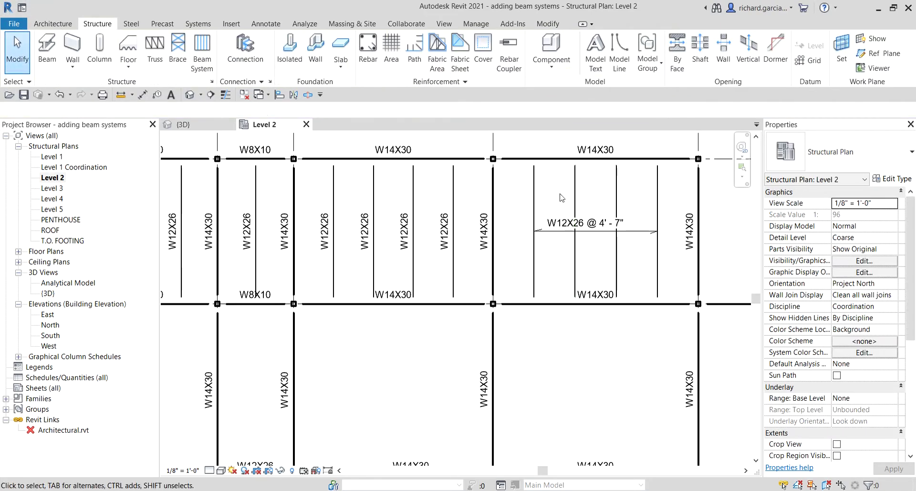
{"action": "left_click", "coordinate": [557, 230]}
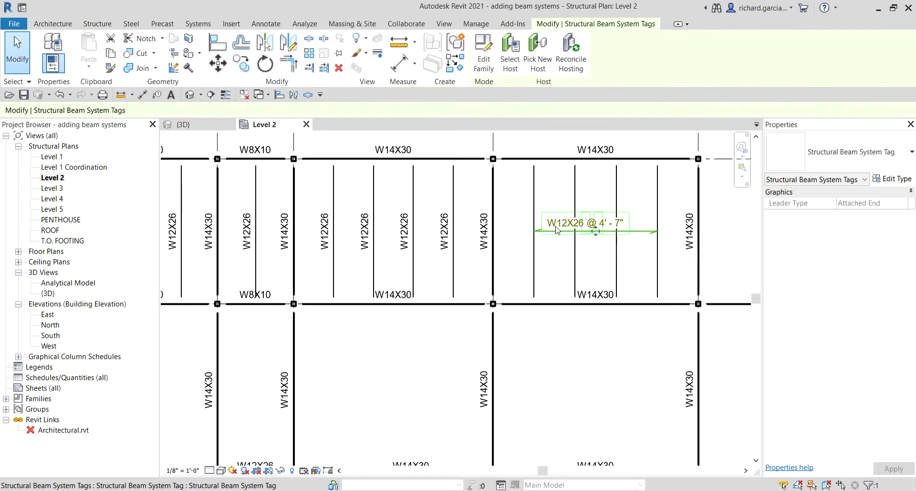
{"action": "left_click", "coordinate": [340, 69]}
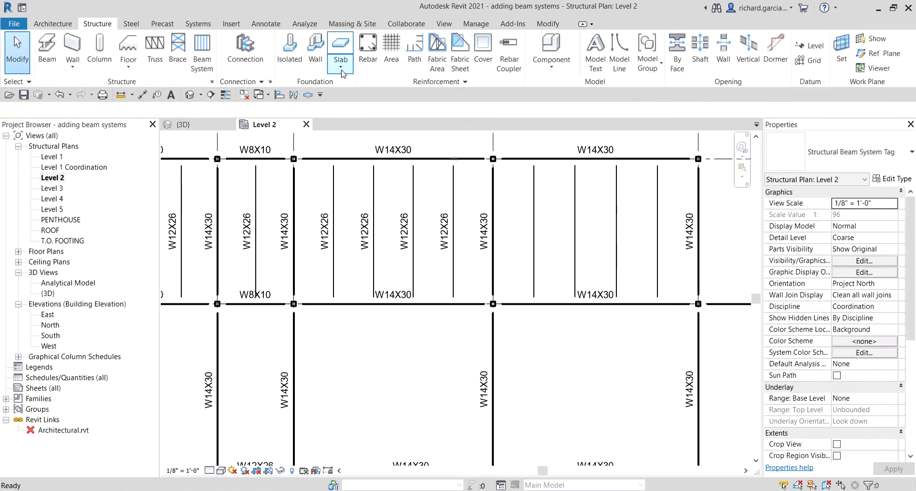
Step: Tag the four untagged beams between grids 5–6 and A–B, using tags similar to the neighbouring W12X26 framing tag with the leader turned off
{"action": "left_click", "coordinate": [443, 233]}
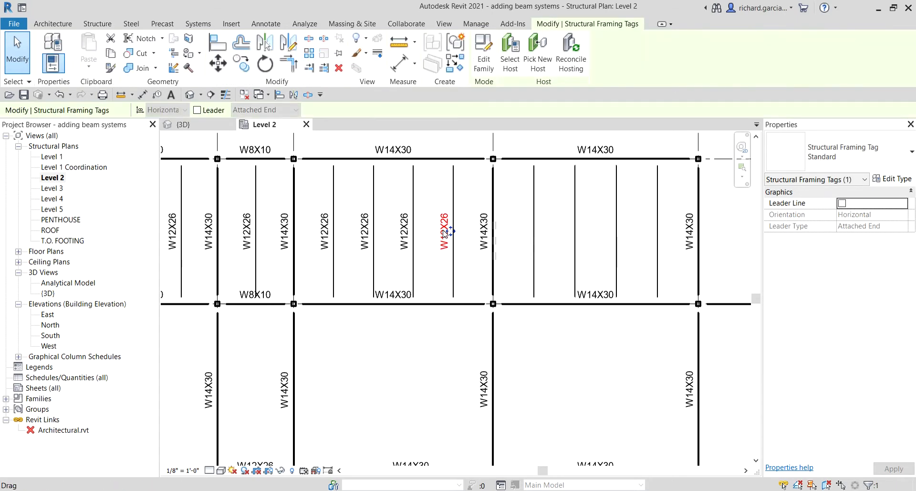
{"action": "right_click", "coordinate": [443, 231]}
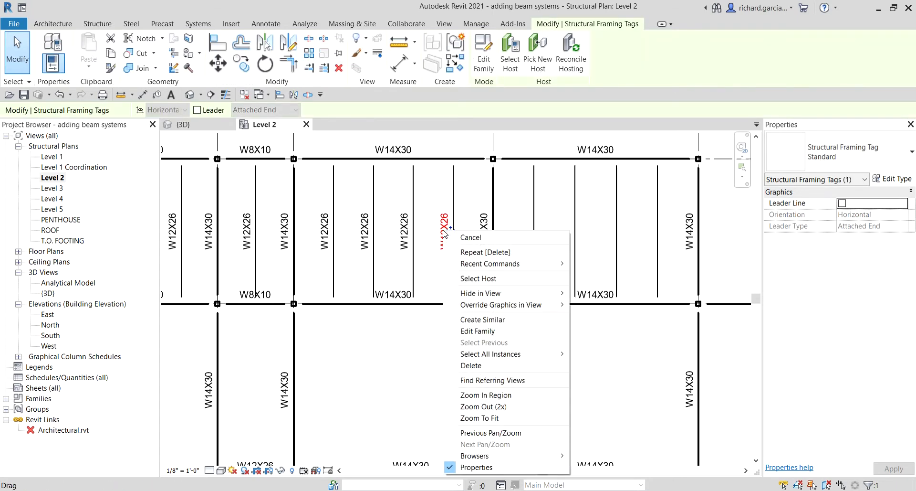
{"action": "left_click", "coordinate": [482, 319]}
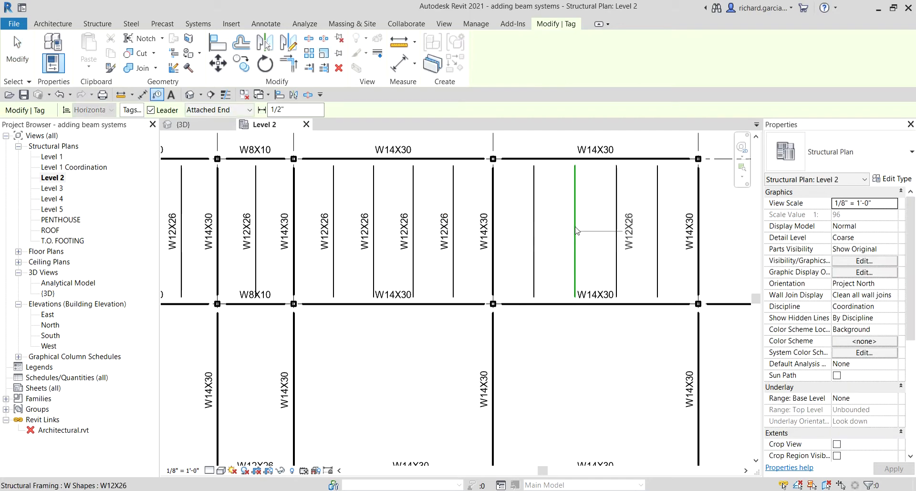
{"action": "left_click", "coordinate": [161, 111]}
{"action": "left_click", "coordinate": [159, 111]}
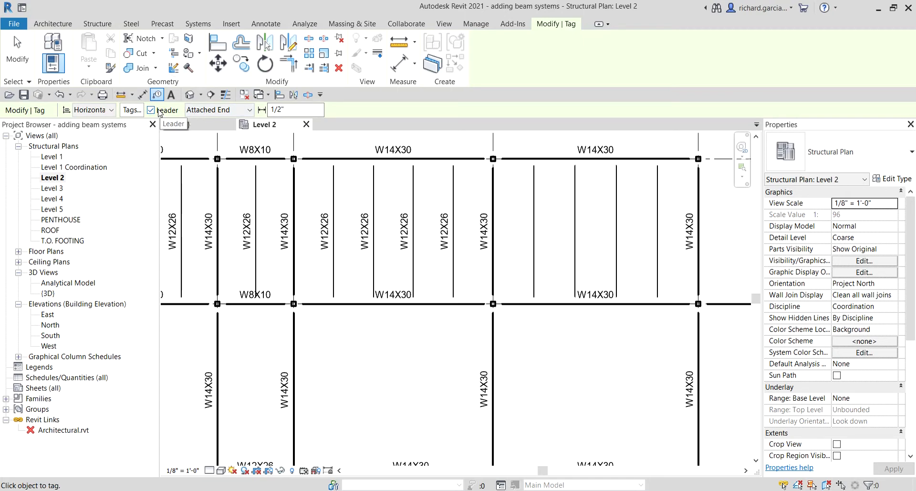
{"action": "left_click", "coordinate": [151, 110]}
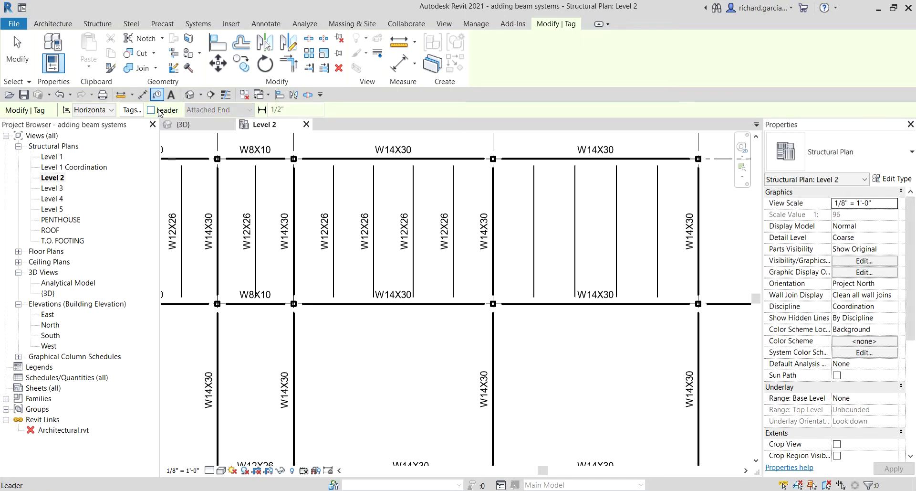
{"action": "left_click", "coordinate": [536, 232]}
{"action": "left_click", "coordinate": [575, 231]}
{"action": "left_click", "coordinate": [616, 231]}
{"action": "left_click", "coordinate": [657, 232]}
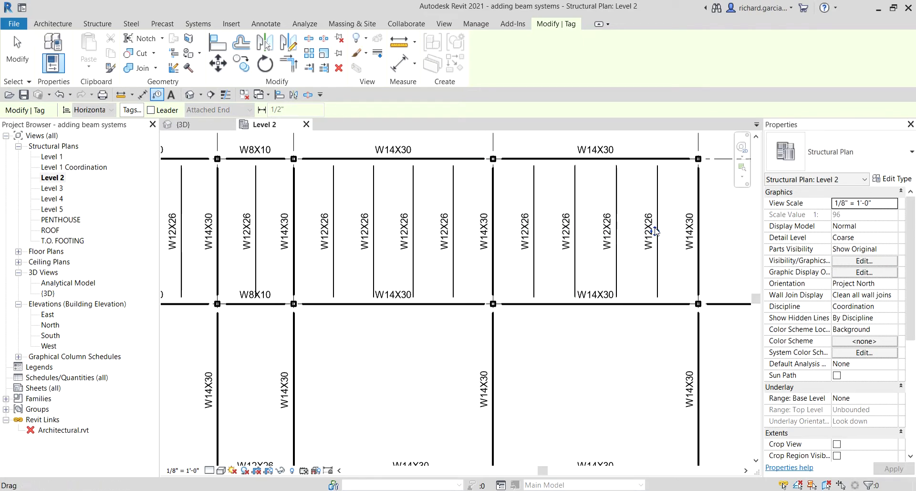
{"action": "scroll", "coordinate": [563, 238], "scroll_direction": "down", "scroll_amount": 2}
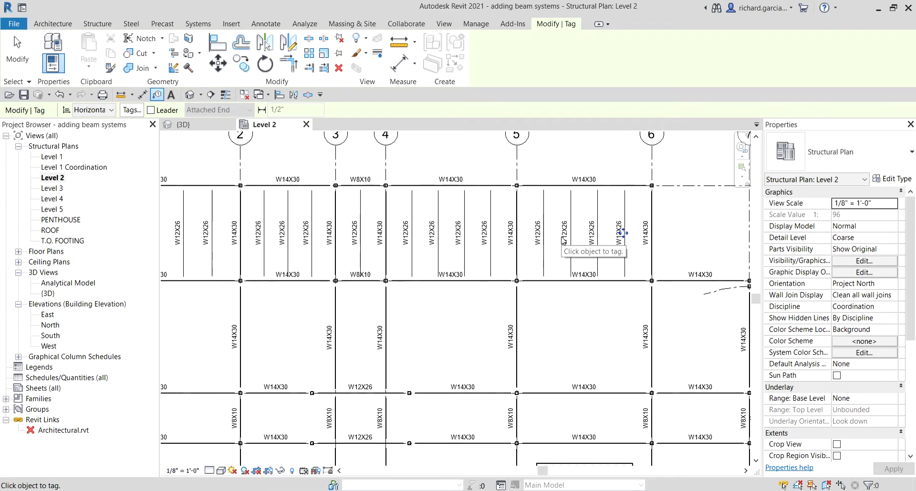
{"action": "left_click", "coordinate": [23, 56]}
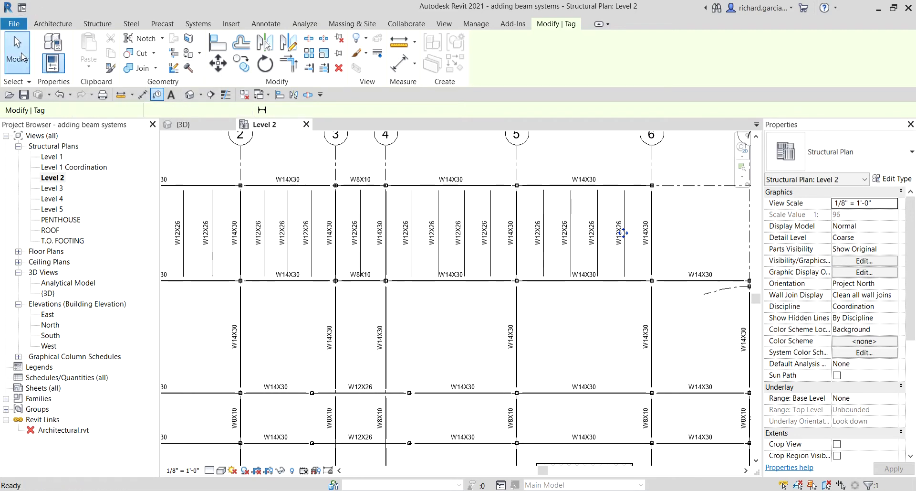
{"action": "left_click", "coordinate": [21, 47]}
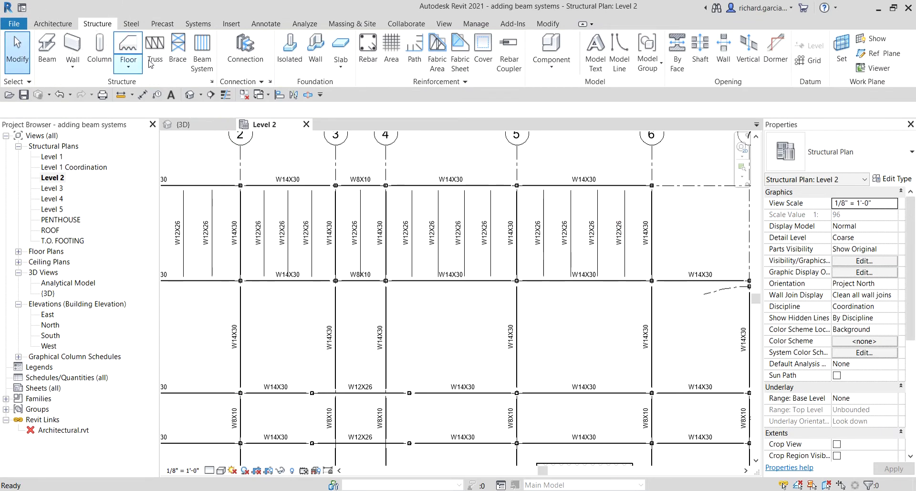
Step: Start a new beam system with the Framing tag style and place it between grids 5–6 and B–C, parallel to grid 6
{"action": "left_click", "coordinate": [200, 46]}
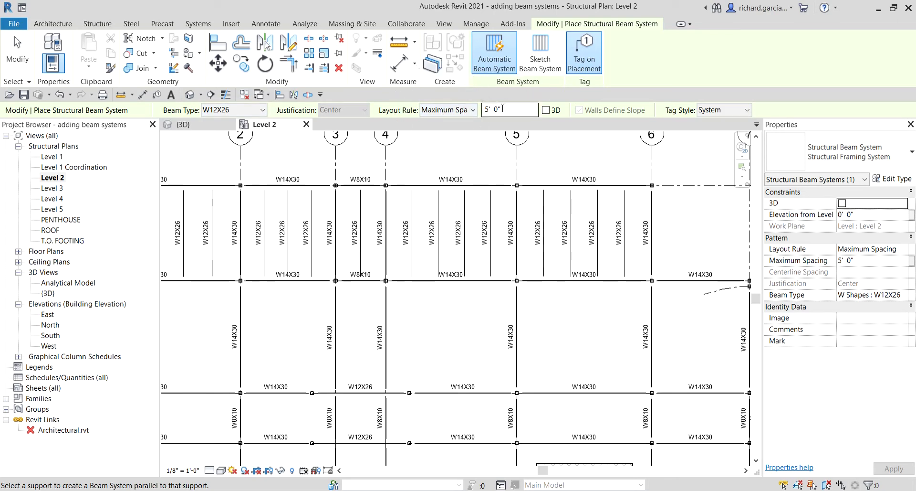
{"action": "left_click", "coordinate": [737, 114]}
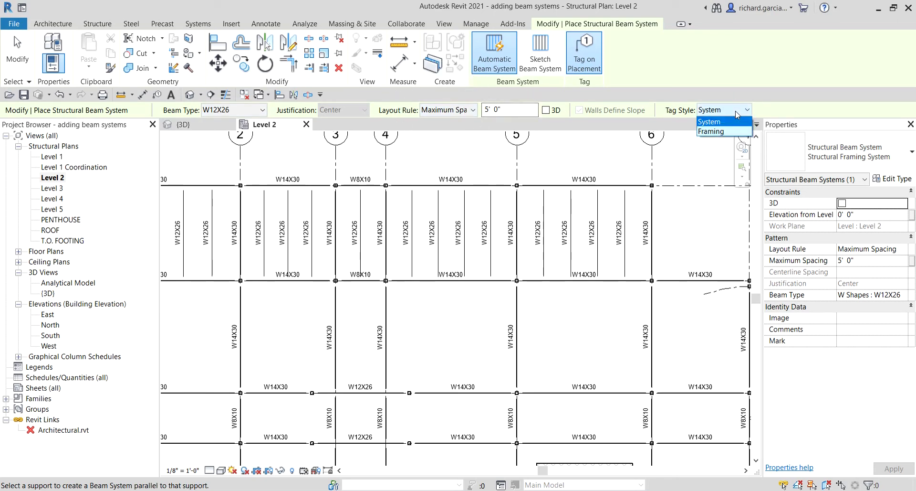
{"action": "left_click", "coordinate": [721, 136]}
{"action": "scroll", "coordinate": [588, 264], "scroll_direction": "down", "scroll_amount": 3}
{"action": "scroll", "coordinate": [589, 263], "scroll_direction": "up", "scroll_amount": 5}
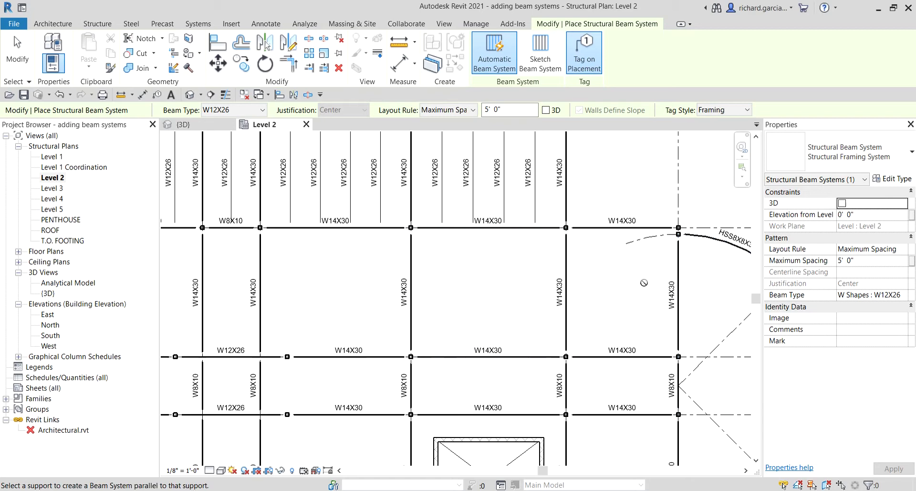
{"action": "scroll", "coordinate": [597, 249], "scroll_direction": "up", "scroll_amount": 1}
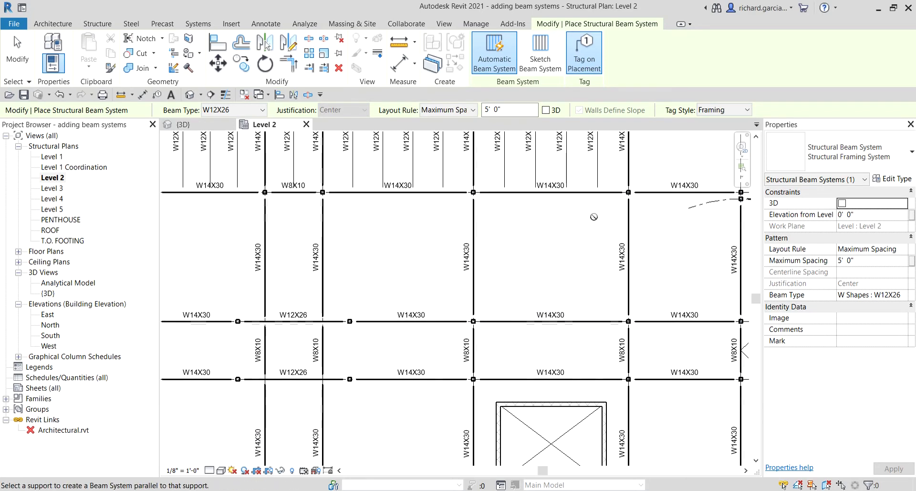
{"action": "scroll", "coordinate": [596, 248], "scroll_direction": "up", "scroll_amount": 1}
{"action": "middle_click_drag", "start_coordinate": [594, 228], "coordinate": [600, 247]}
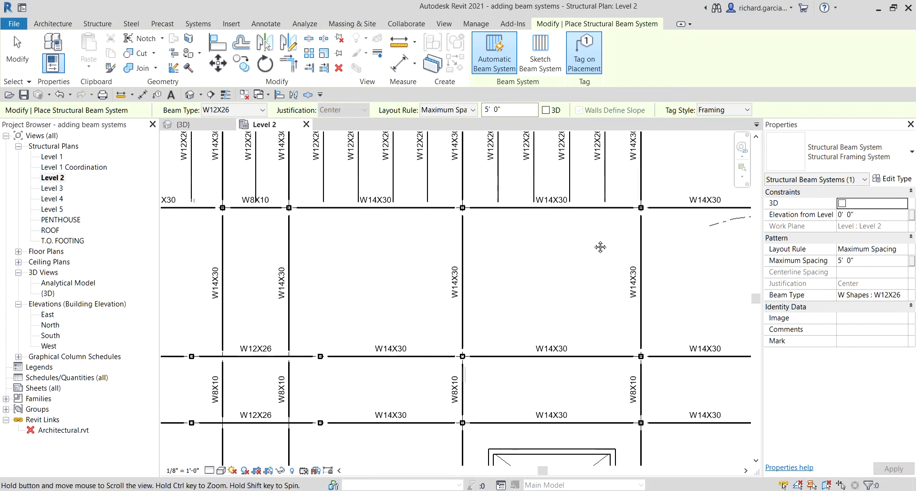
{"action": "left_click", "coordinate": [642, 251]}
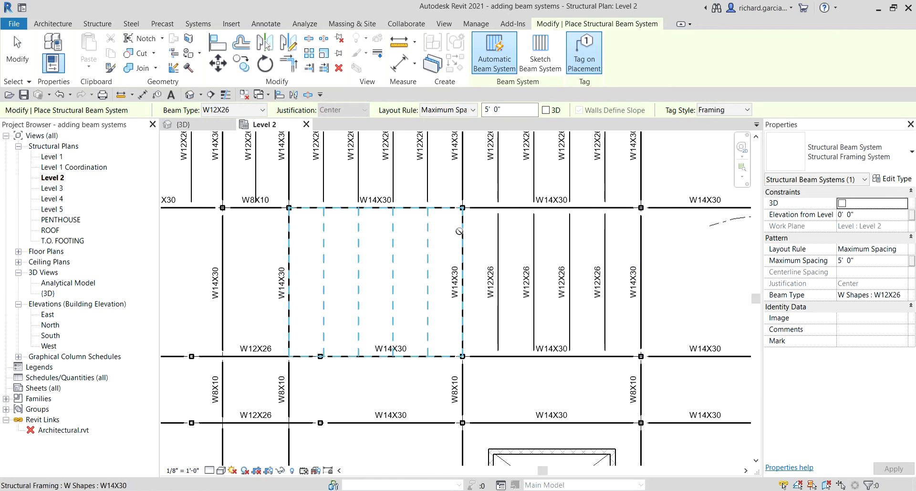
Step: Place W12X26 beam systems parallel to the vertical girders in the four bays between grids 1 and 5, along grids B–C
{"action": "left_click", "coordinate": [424, 252]}
{"action": "middle_click_drag", "start_coordinate": [253, 209], "coordinate": [368, 182]}
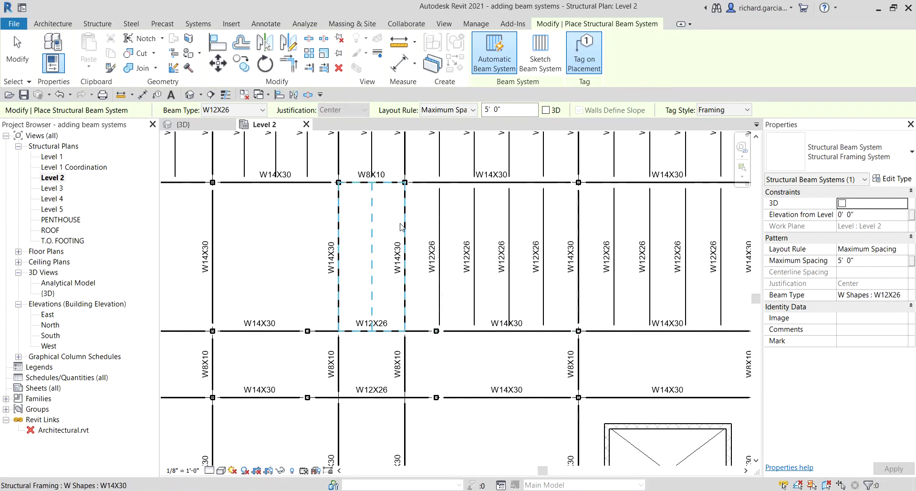
{"action": "left_click", "coordinate": [346, 242]}
{"action": "left_click", "coordinate": [294, 252]}
{"action": "middle_click_drag", "start_coordinate": [294, 252], "coordinate": [415, 222]}
{"action": "scroll", "coordinate": [415, 222], "scroll_direction": "down", "scroll_amount": 2}
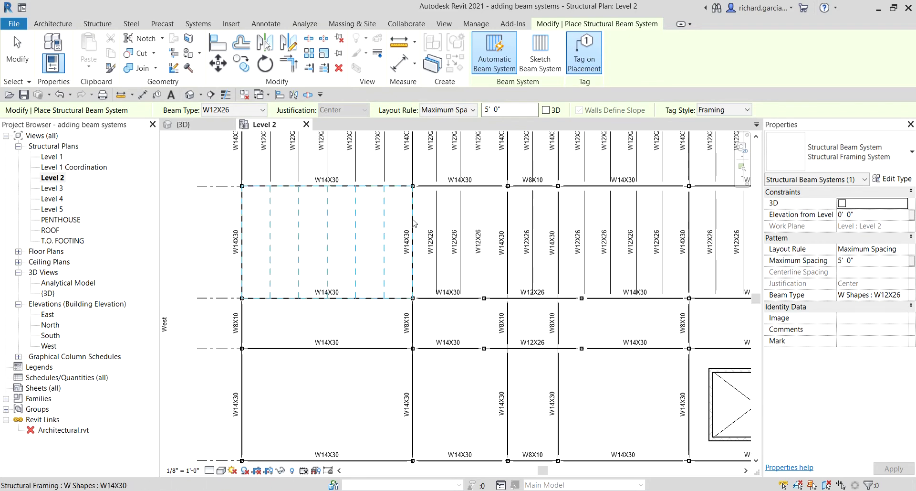
{"action": "left_click", "coordinate": [414, 223]}
{"action": "scroll", "coordinate": [363, 301], "scroll_direction": "down", "scroll_amount": 2}
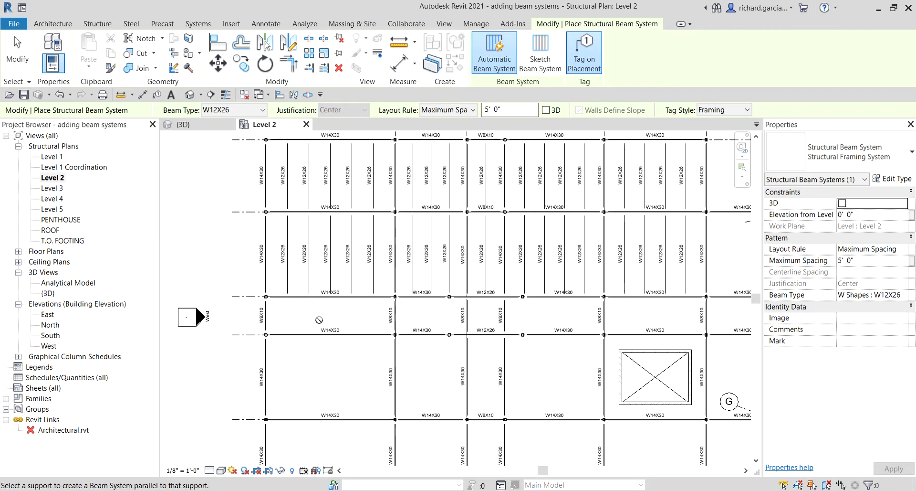
Step: Change the beam type to W8X10 and place beam systems in the narrow C–D bays from grid 1 to grid 5, parallel to the vertical beams
{"action": "left_click", "coordinate": [263, 111]}
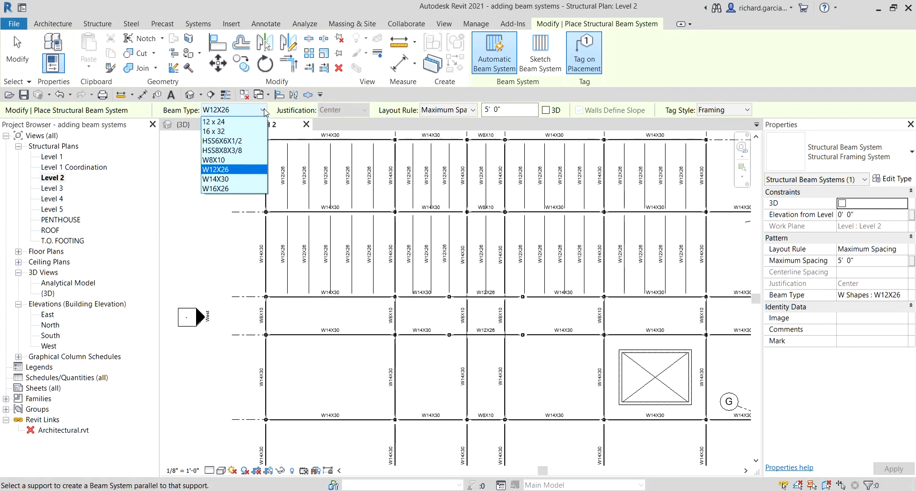
{"action": "left_click", "coordinate": [223, 160]}
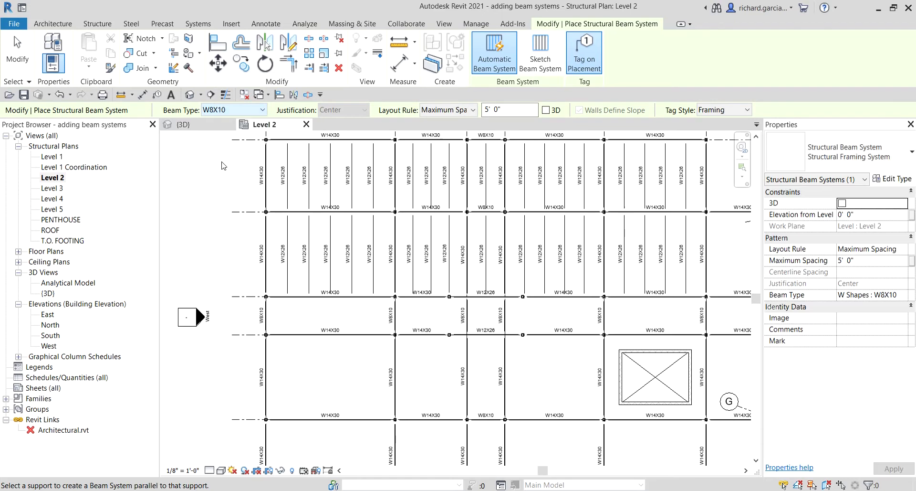
{"action": "scroll", "coordinate": [296, 357], "scroll_direction": "up", "scroll_amount": 3}
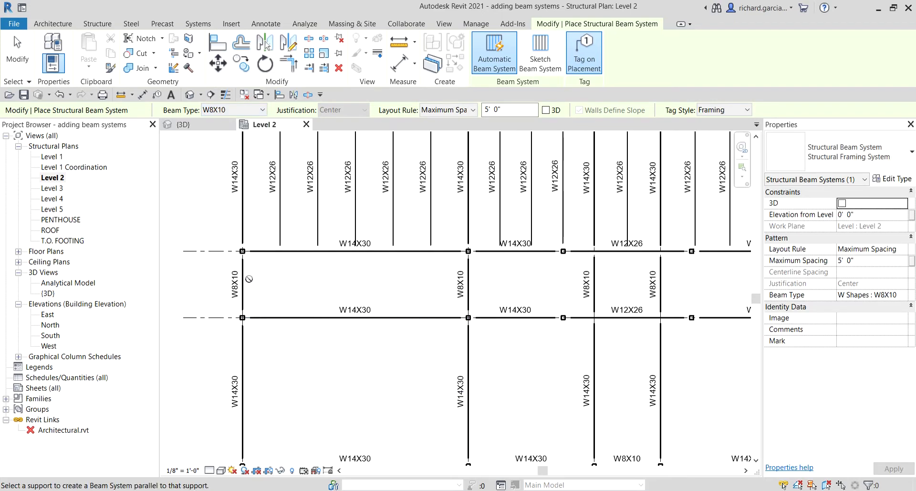
{"action": "left_click", "coordinate": [463, 300]}
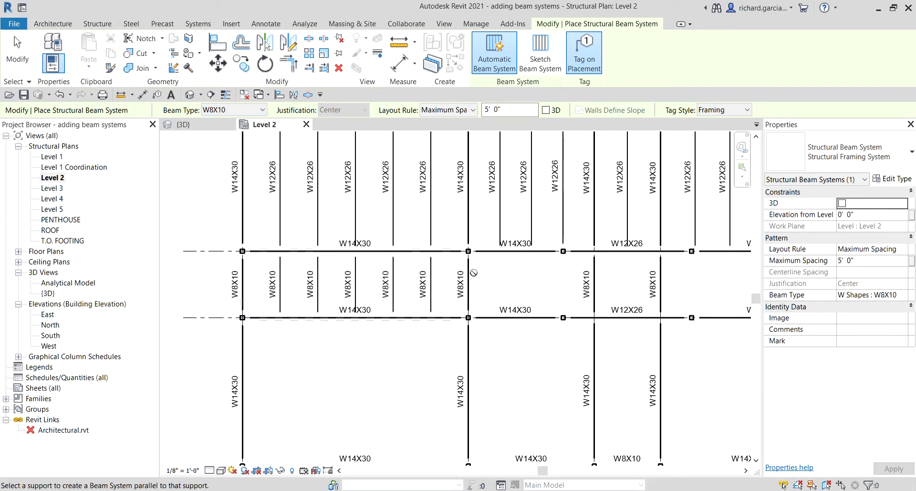
{"action": "left_click", "coordinate": [600, 305]}
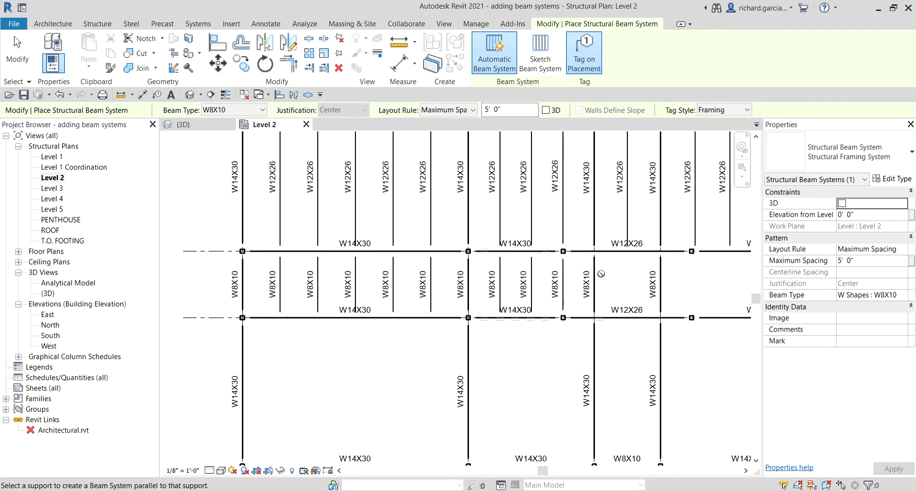
{"action": "left_click", "coordinate": [597, 273]}
{"action": "middle_click_drag", "start_coordinate": [598, 273], "coordinate": [383, 262]}
{"action": "scroll", "coordinate": [382, 262], "scroll_direction": "up", "scroll_amount": 1}
{"action": "left_click", "coordinate": [433, 275]}
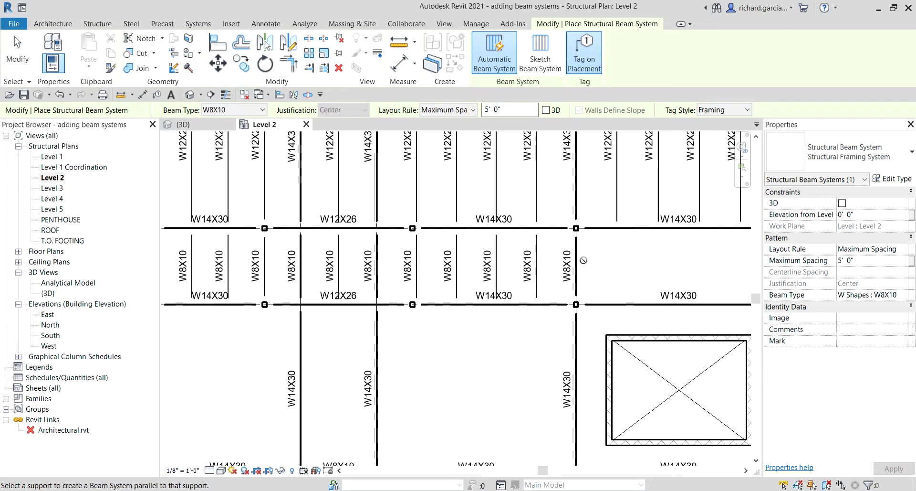
Step: Place W8X10 beam systems in the two narrow C–D bays between grids 5 and 7, parallel to the vertical beams
{"action": "left_click", "coordinate": [590, 265]}
{"action": "scroll", "coordinate": [636, 290], "scroll_direction": "down", "scroll_amount": 2}
{"action": "middle_click_drag", "start_coordinate": [656, 301], "coordinate": [388, 293]}
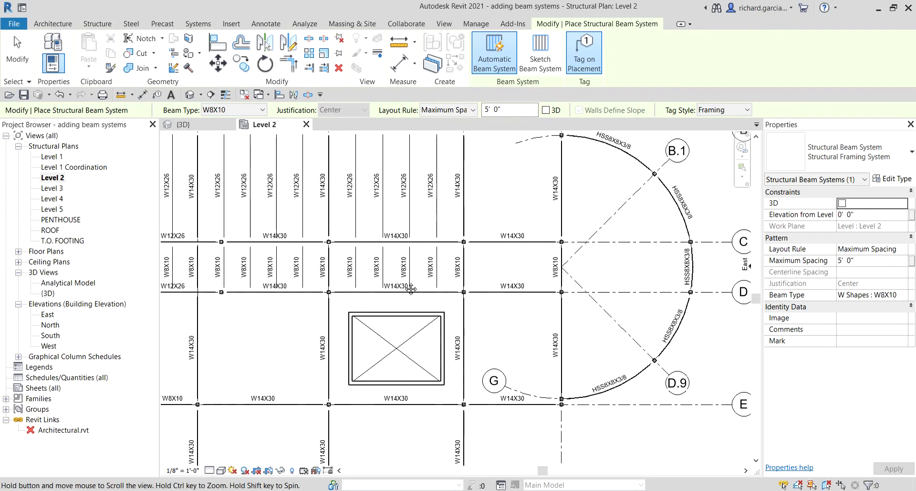
{"action": "left_click", "coordinate": [469, 264]}
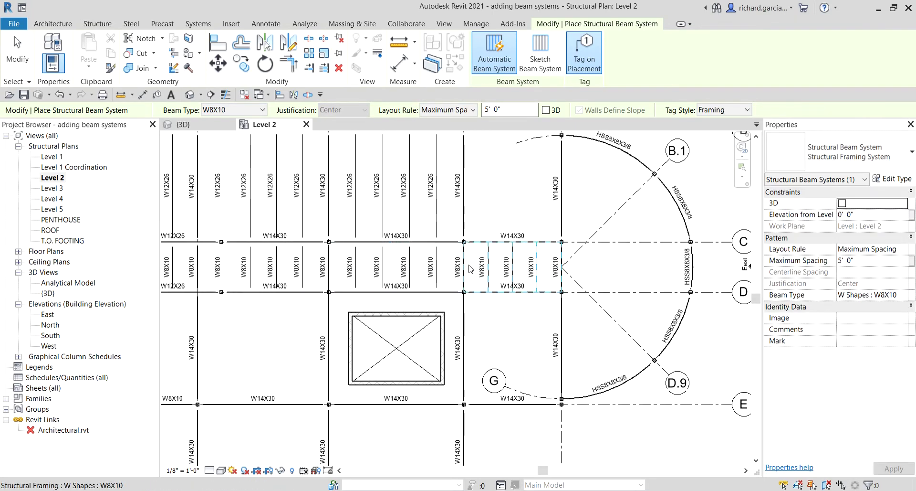
Step: Set the beam type back to W12X26 and place a beam system in the shaft bay between grids 5–6 and D–E, parallel to grid 6
{"action": "left_click", "coordinate": [227, 107]}
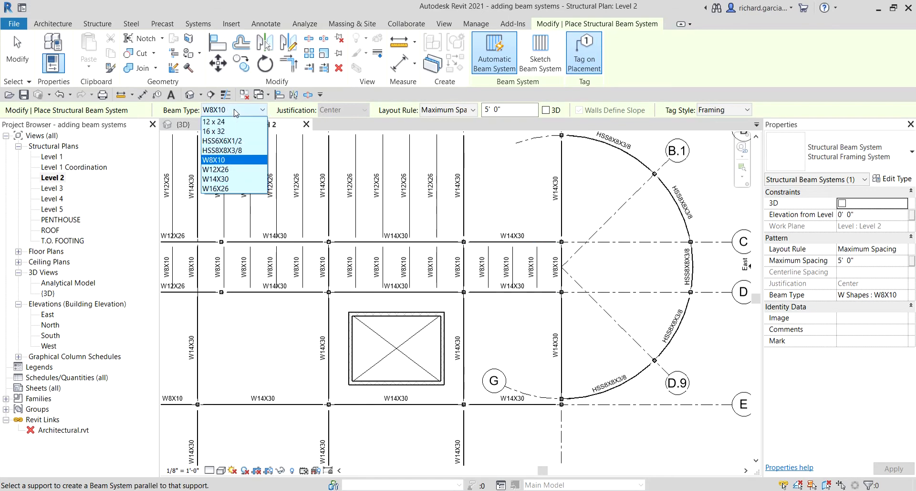
{"action": "left_click", "coordinate": [222, 170]}
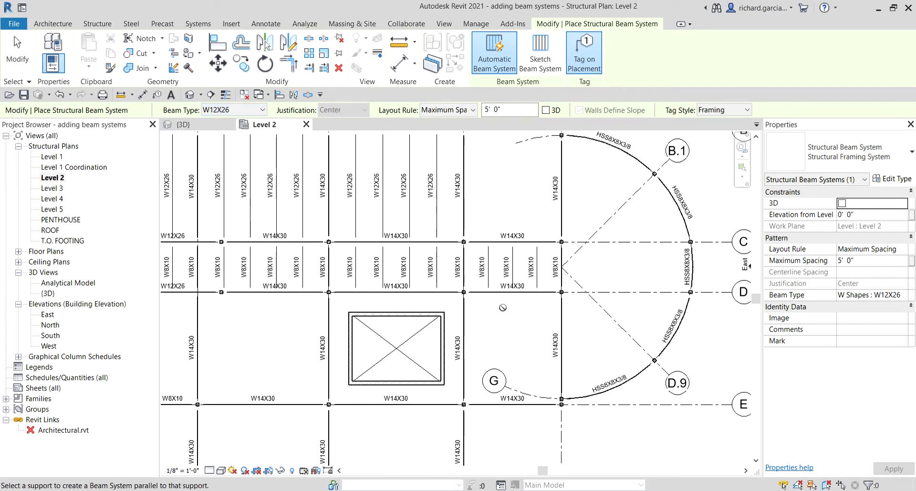
{"action": "scroll", "coordinate": [484, 334], "scroll_direction": "up", "scroll_amount": 1}
{"action": "middle_click_drag", "start_coordinate": [484, 335], "coordinate": [507, 285]}
{"action": "scroll", "coordinate": [541, 302], "scroll_direction": "up", "scroll_amount": 1}
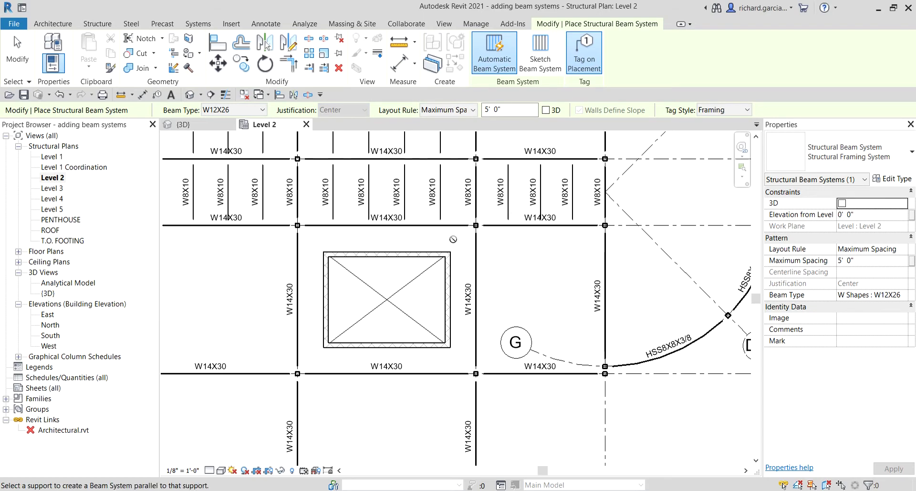
{"action": "left_click", "coordinate": [476, 253]}
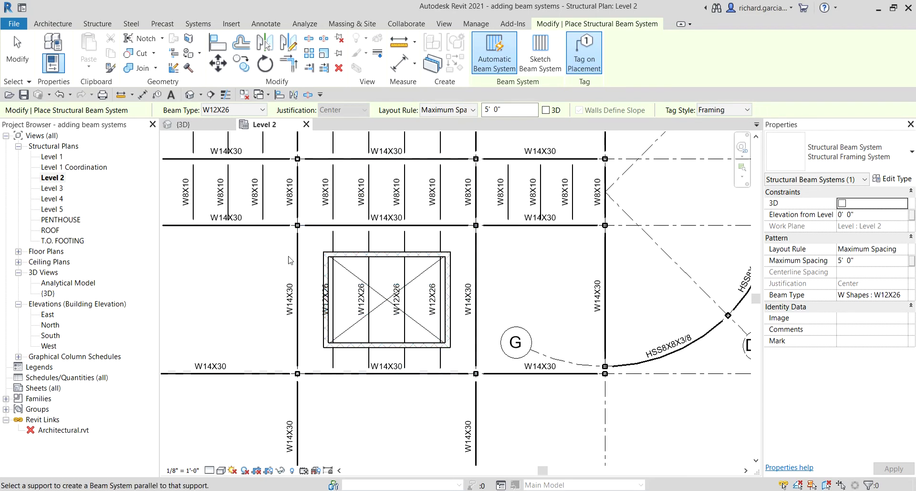
Step: Place W12X26 beam systems parallel to the vertical girders in the D–E bays between grids 1 and 5
{"action": "middle_click_drag", "start_coordinate": [267, 258], "coordinate": [375, 259]}
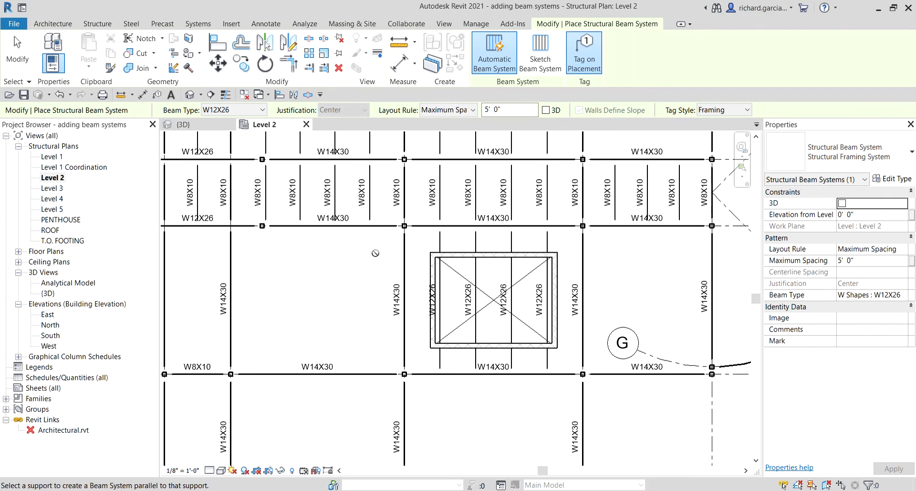
{"action": "middle_click_drag", "start_coordinate": [353, 273], "coordinate": [546, 272]}
{"action": "left_click", "coordinate": [413, 261]}
{"action": "middle_click_drag", "start_coordinate": [293, 288], "coordinate": [470, 248]}
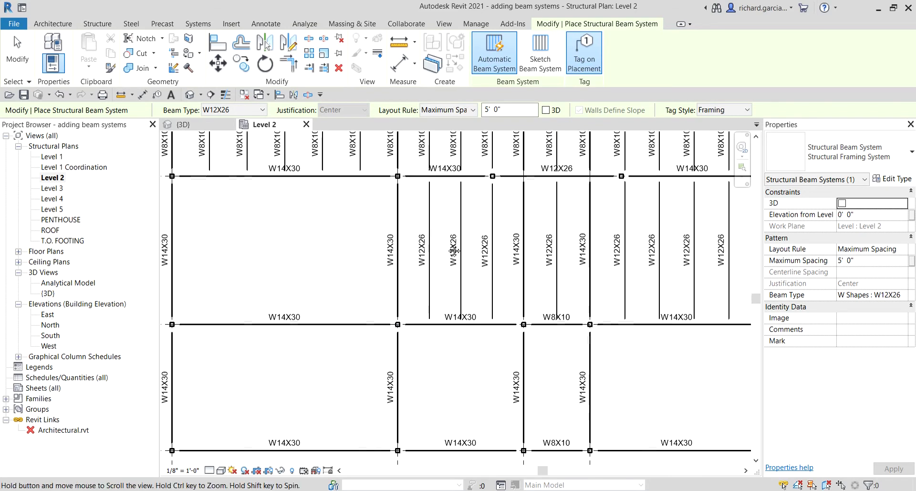
{"action": "scroll", "coordinate": [378, 248], "scroll_direction": "down", "scroll_amount": 3}
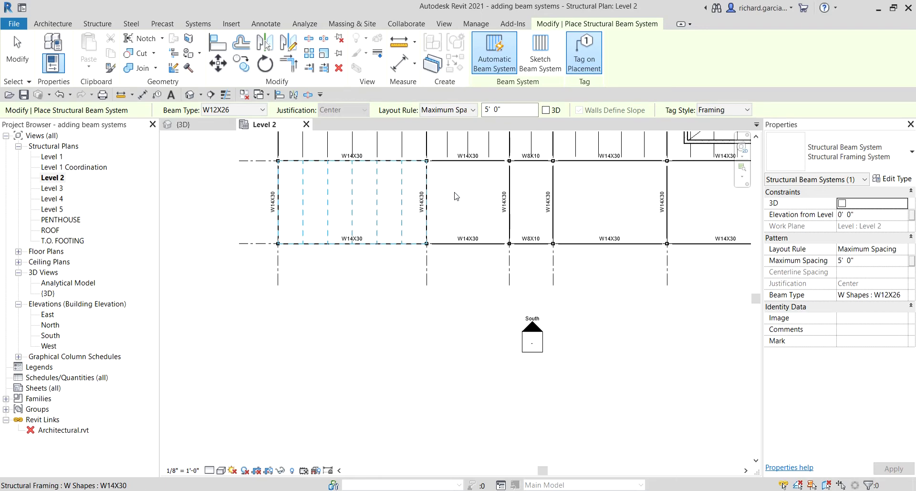
Step: Place W12X26 beam systems in the E–F bays from grid 1 to grid 6, parallel to the vertical girders
{"action": "left_click", "coordinate": [457, 196]}
{"action": "left_click", "coordinate": [531, 180]}
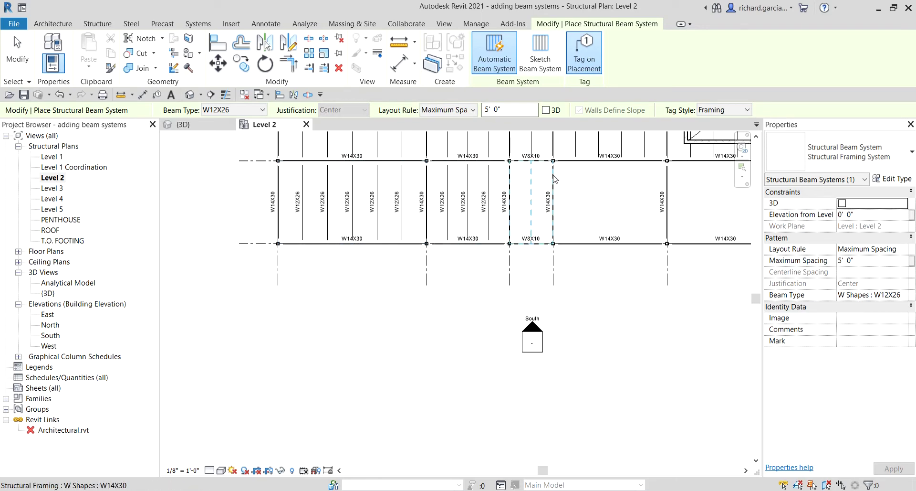
{"action": "left_click", "coordinate": [544, 215]}
{"action": "middle_click_drag", "start_coordinate": [577, 227], "coordinate": [435, 221]}
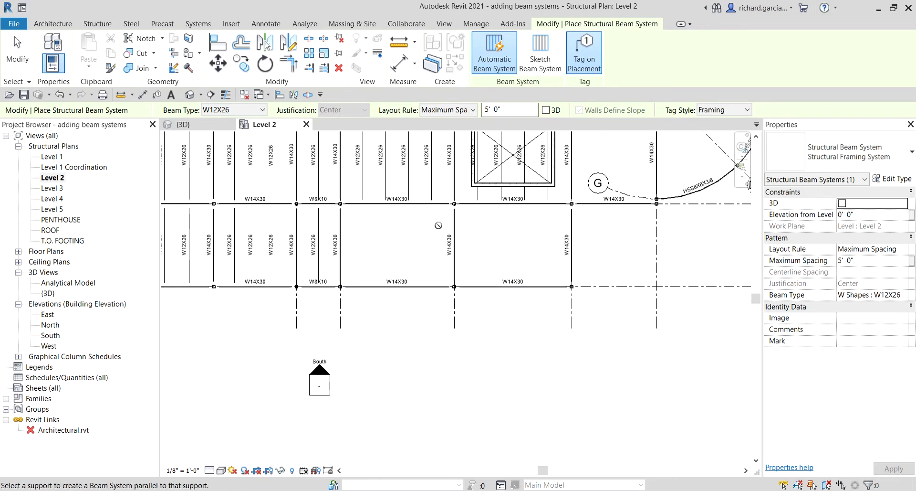
{"action": "scroll", "coordinate": [459, 227], "scroll_direction": "up", "scroll_amount": 2}
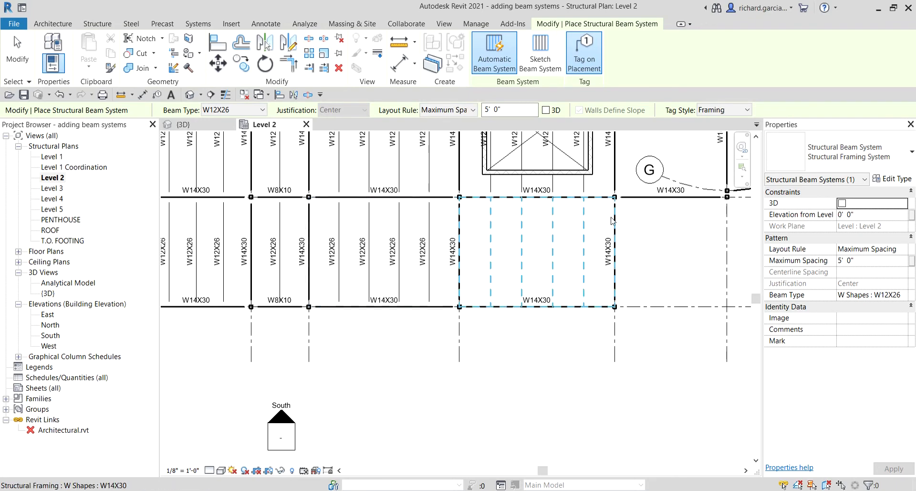
{"action": "scroll", "coordinate": [612, 222], "scroll_direction": "down", "scroll_amount": 3}
{"action": "scroll", "coordinate": [480, 347], "scroll_direction": "down", "scroll_amount": 1}
{"action": "middle_click_drag", "start_coordinate": [479, 346], "coordinate": [532, 352]}
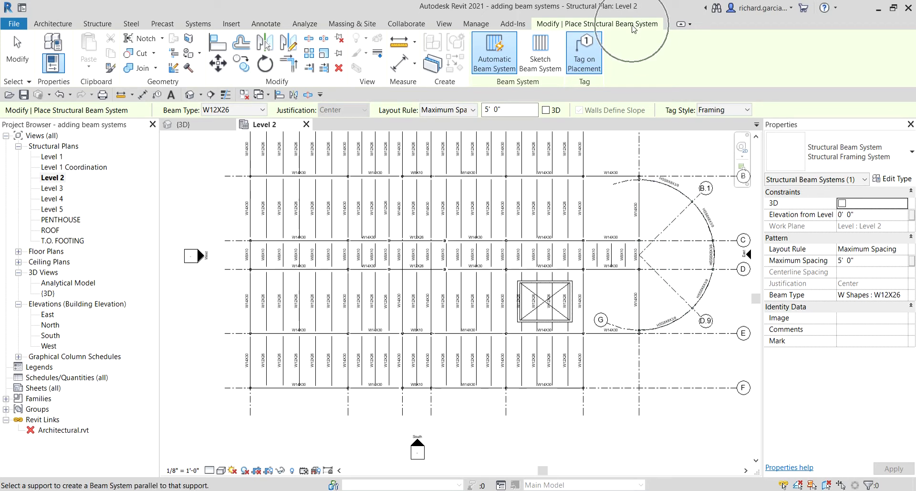
Step: Sketch a beam system boundary in the bay between grids 6–7 and B–C by picking its four surrounding support beams
{"action": "left_click", "coordinate": [507, 89]}
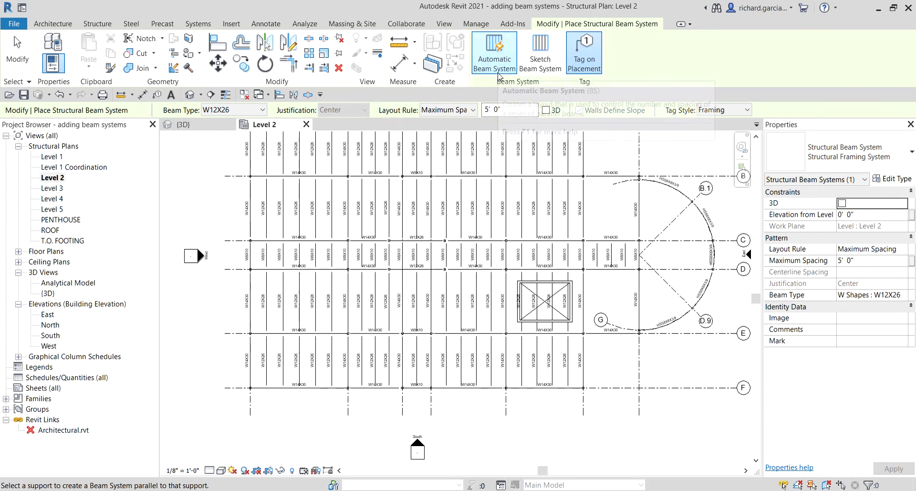
{"action": "left_click", "coordinate": [545, 71]}
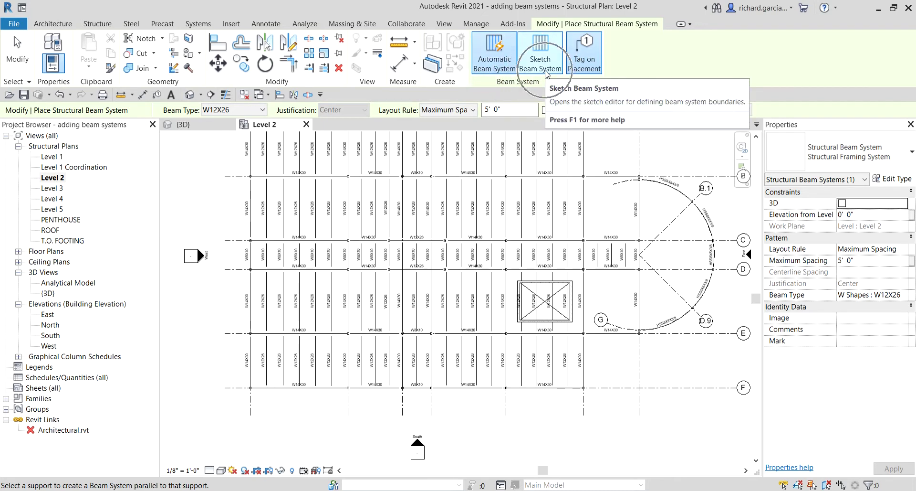
{"action": "left_click", "coordinate": [546, 71]}
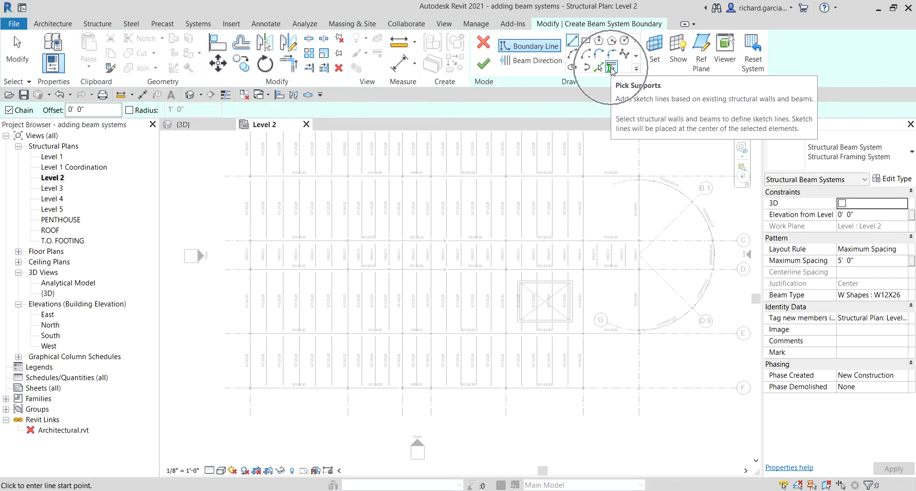
{"action": "left_click", "coordinate": [613, 67]}
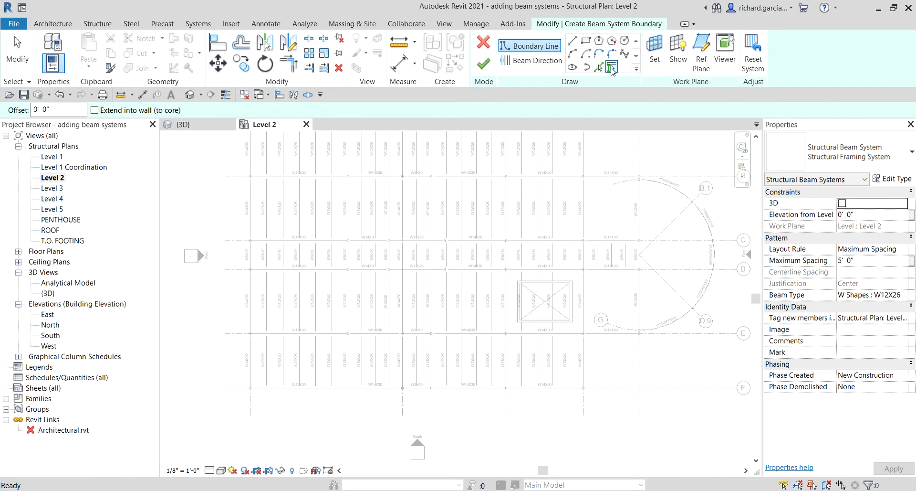
{"action": "mouse_move", "coordinate": [617, 167]}
{"action": "middle_mouse_down"}
{"action": "mouse_move", "coordinate": [579, 305]}
{"action": "mouse_move", "coordinate": [562, 138]}
{"action": "middle_mouse_up"}
{"action": "scroll", "coordinate": [559, 284], "scroll_direction": "up", "scroll_amount": 6}
{"action": "scroll", "coordinate": [556, 291], "scroll_direction": "down", "scroll_amount": 3}
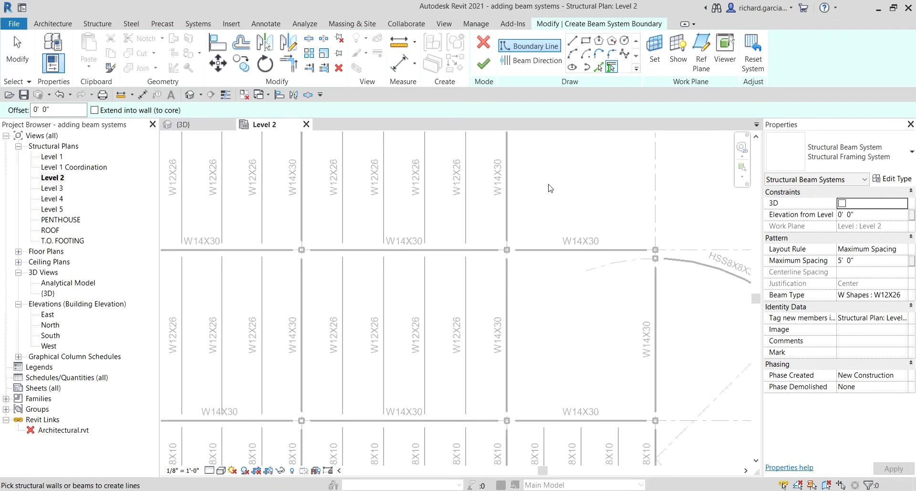
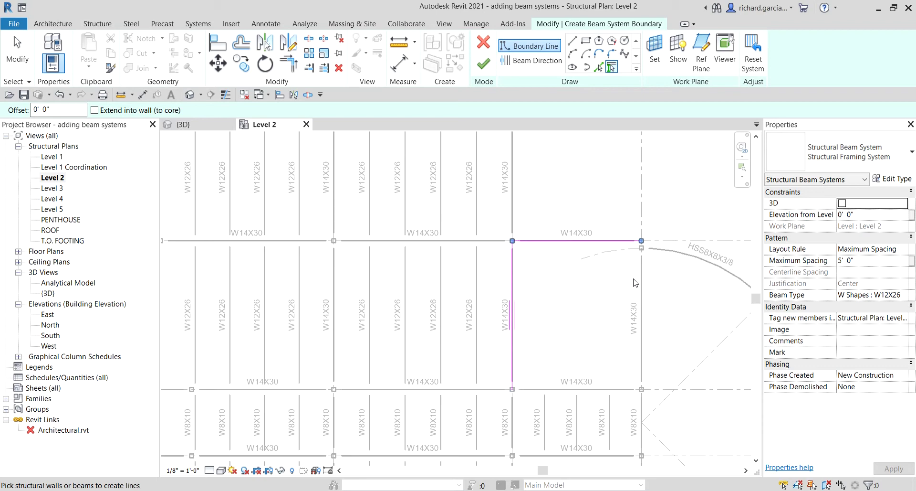
{"action": "left_click", "coordinate": [639, 291]}
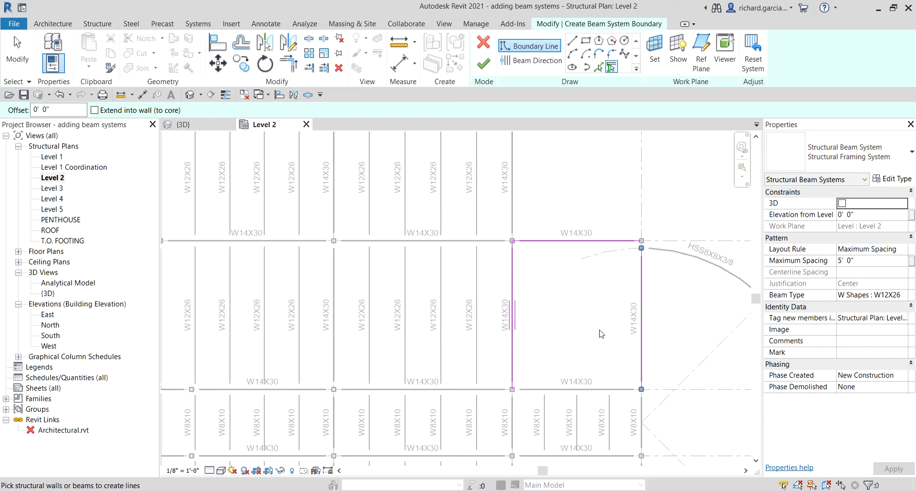
{"action": "left_click", "coordinate": [600, 388]}
{"action": "left_click", "coordinate": [18, 52]}
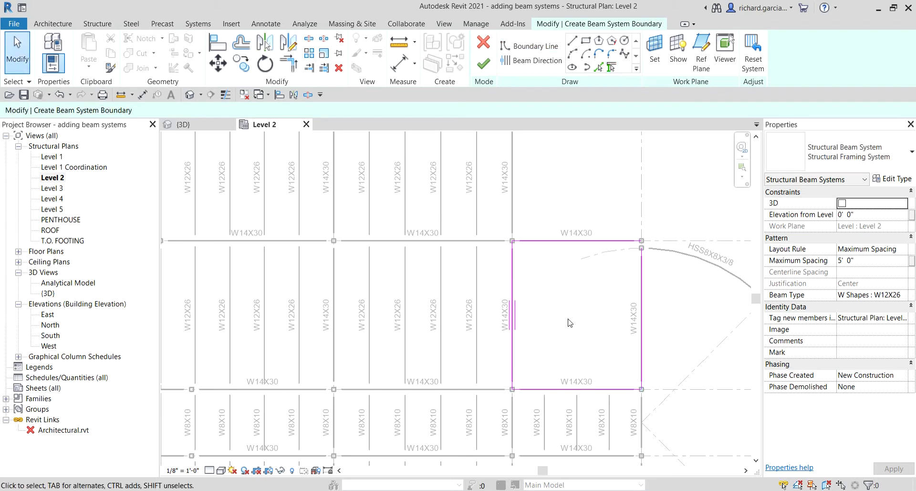
Step: Trim/extend the boundary lines along grids B and 7 to close the sketch corner at their intersection
{"action": "scroll", "coordinate": [587, 326], "scroll_direction": "up", "scroll_amount": 1}
{"action": "scroll", "coordinate": [590, 327], "scroll_direction": "up", "scroll_amount": 2}
{"action": "middle_click_drag", "start_coordinate": [552, 325], "coordinate": [499, 309]}
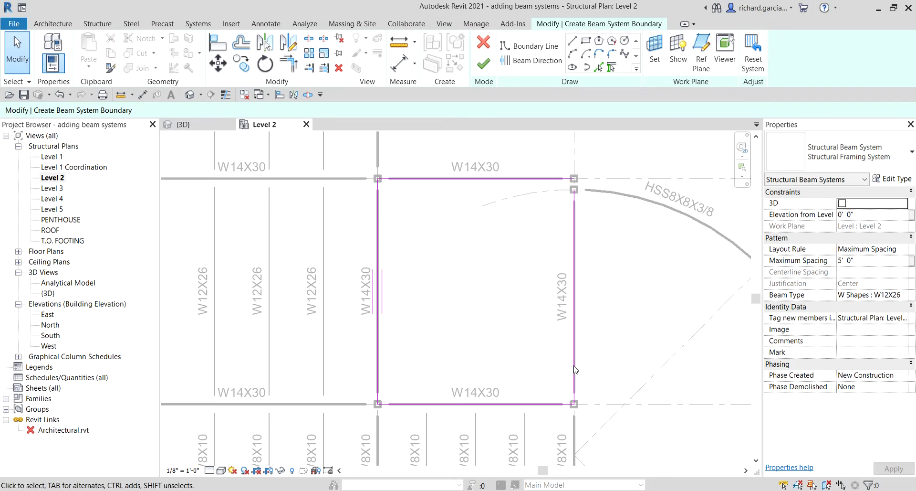
{"action": "scroll", "coordinate": [576, 175], "scroll_direction": "up", "scroll_amount": 6}
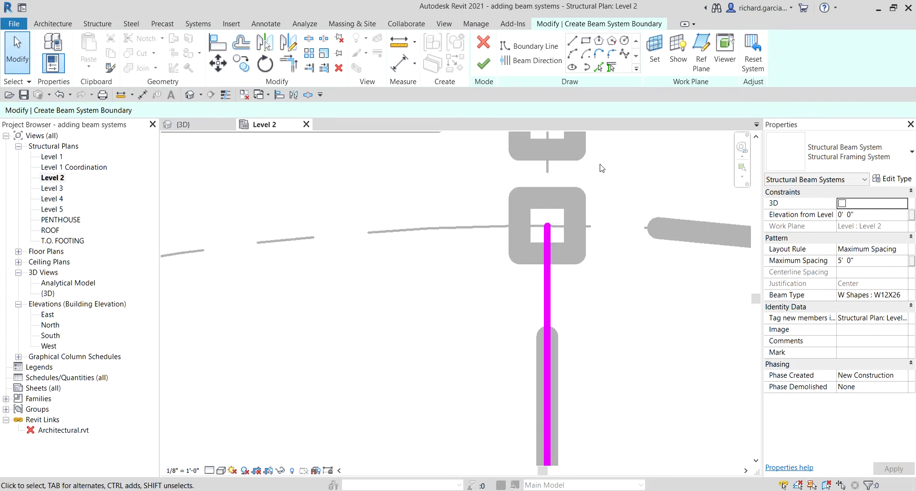
{"action": "middle_click_drag", "start_coordinate": [596, 175], "coordinate": [576, 298]}
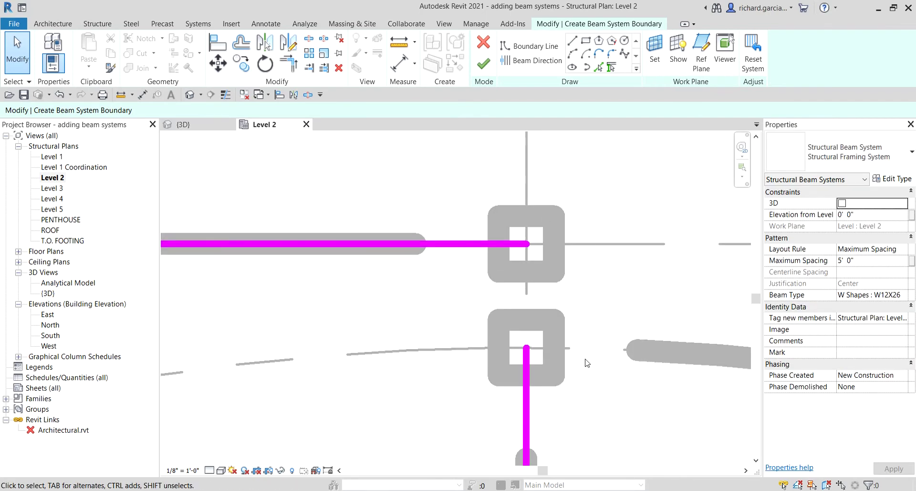
{"action": "left_click", "coordinate": [289, 71]}
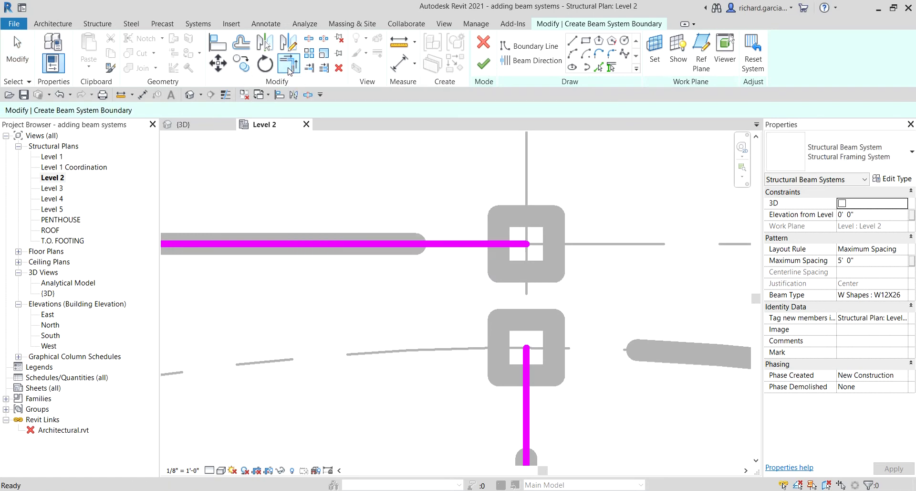
{"action": "left_click", "coordinate": [443, 244]}
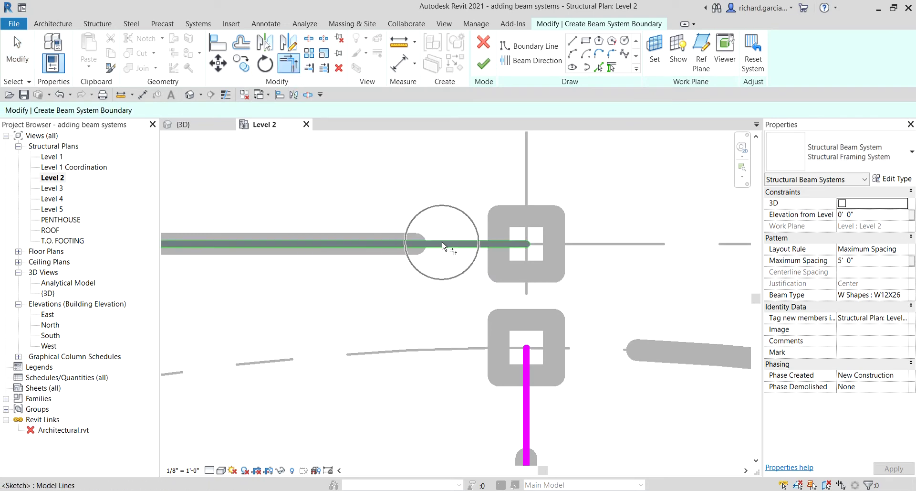
{"action": "left_click", "coordinate": [525, 400]}
{"action": "scroll", "coordinate": [525, 334], "scroll_direction": "up", "scroll_amount": 3}
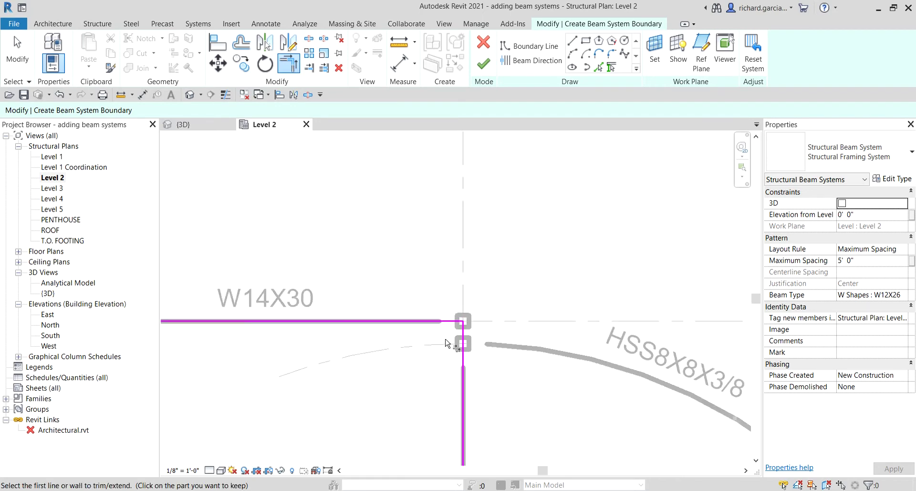
{"action": "mouse_move", "coordinate": [525, 334]}
{"action": "middle_mouse_down"}
{"action": "mouse_move", "coordinate": [504, 260]}
{"action": "mouse_move", "coordinate": [462, 256]}
{"action": "middle_mouse_up"}
{"action": "scroll", "coordinate": [462, 256], "scroll_direction": "down", "scroll_amount": 3}
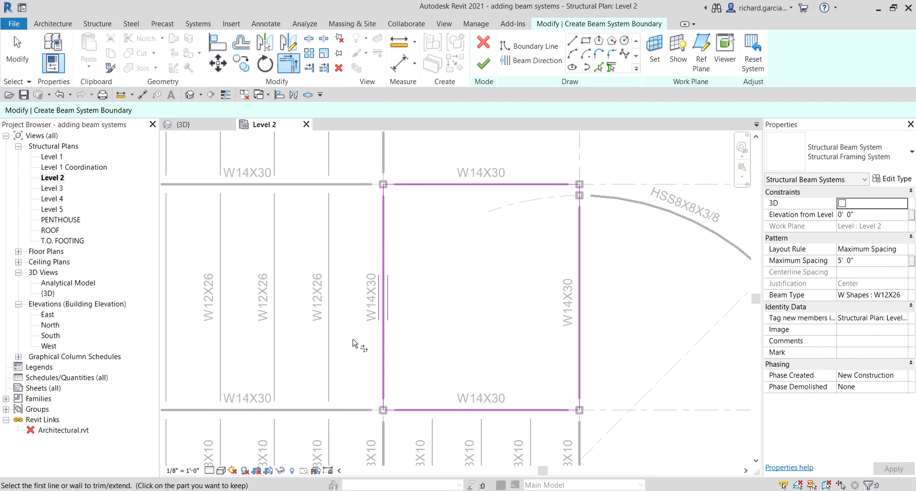
{"action": "left_click", "coordinate": [17, 53]}
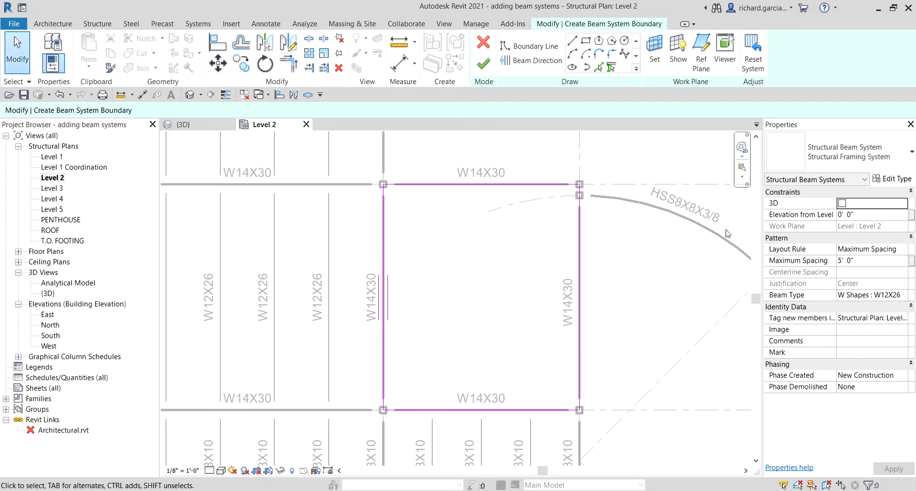
Step: Finish the sketched W12X26 beam system with 5' 0" maximum spacing and deselect it
{"action": "left_click", "coordinate": [845, 300]}
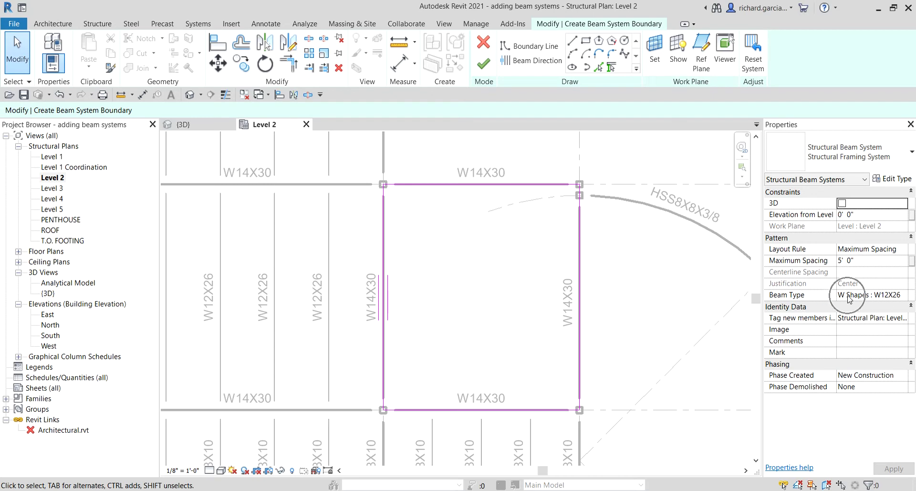
{"action": "left_click", "coordinate": [816, 253]}
{"action": "left_click", "coordinate": [483, 69]}
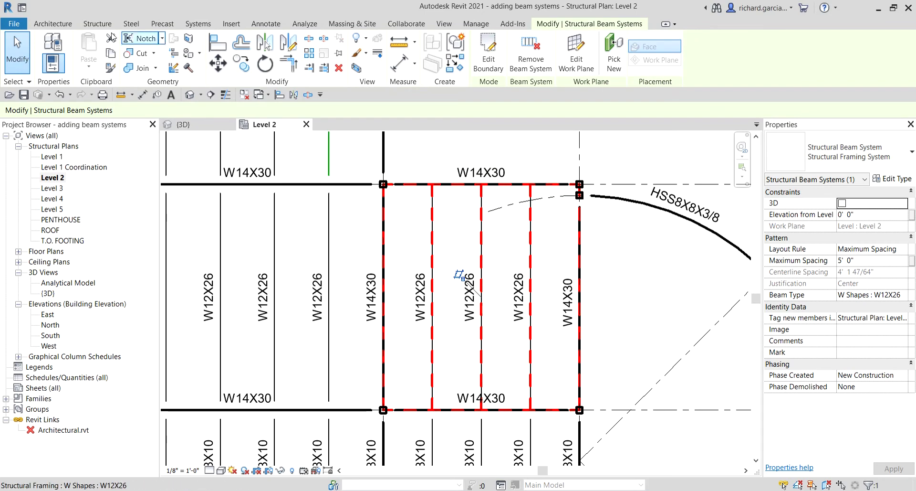
{"action": "left_click", "coordinate": [17, 53]}
Step: Select the sketched W12X26 beam system in the bay between grids 6–7 and B–C together with its three W12X26 tags
{"action": "scroll", "coordinate": [545, 241], "scroll_direction": "down", "scroll_amount": 5}
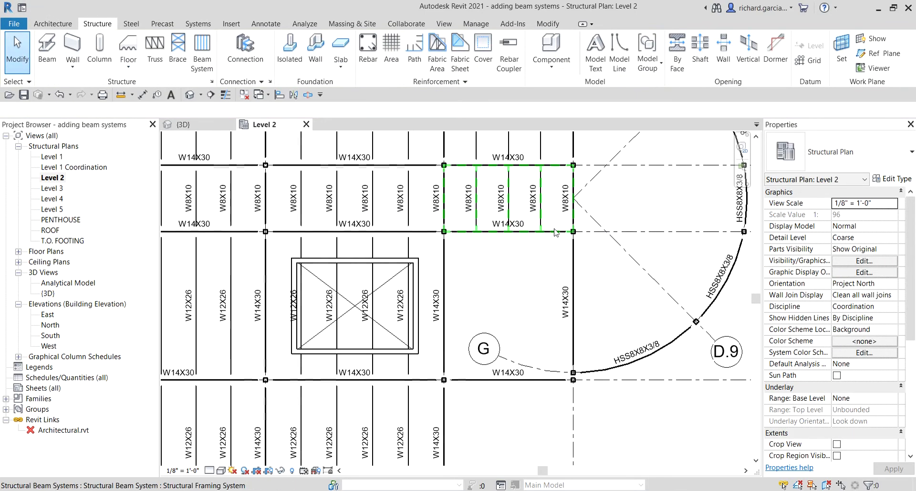
{"action": "scroll", "coordinate": [539, 305], "scroll_direction": "up", "scroll_amount": 3}
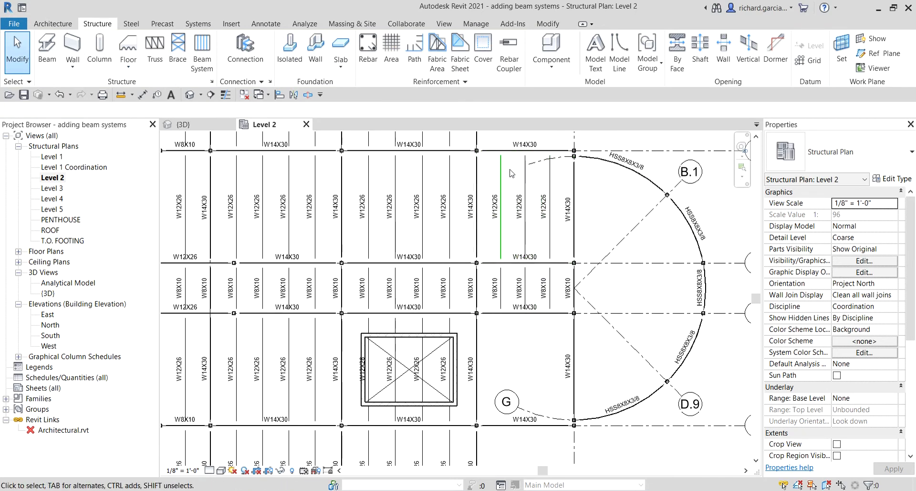
{"action": "scroll", "coordinate": [535, 194], "scroll_direction": "up", "scroll_amount": 1}
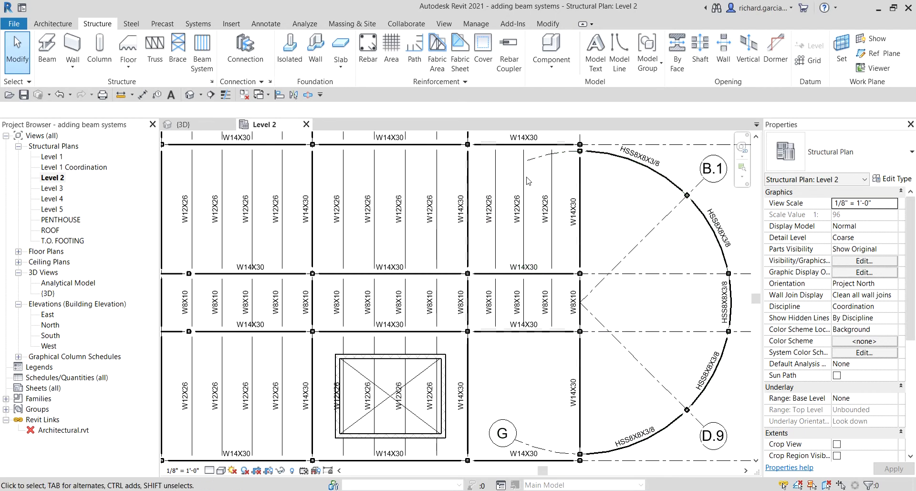
{"action": "scroll", "coordinate": [527, 180], "scroll_direction": "up", "scroll_amount": 5}
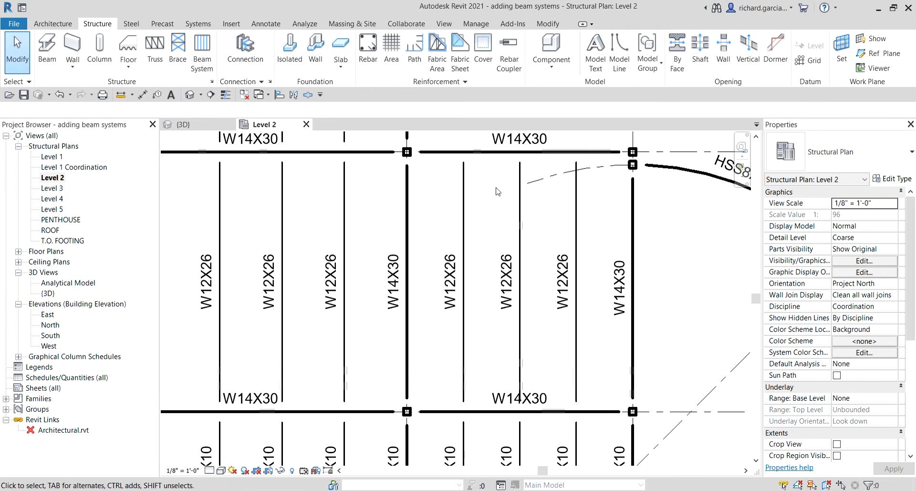
{"action": "left_click", "coordinate": [494, 160]}
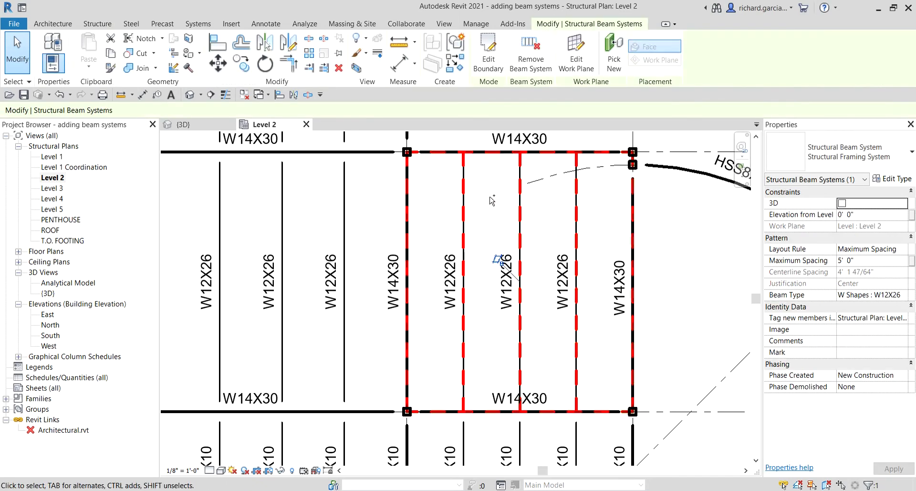
{"action": "left_click", "coordinate": [451, 267], "text": "ctrl"}
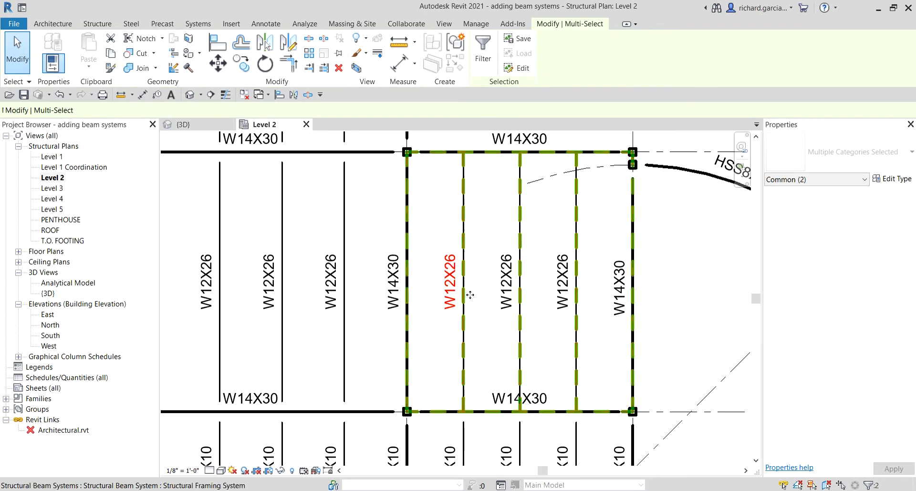
{"action": "left_click", "coordinate": [506, 289], "text": "ctrl"}
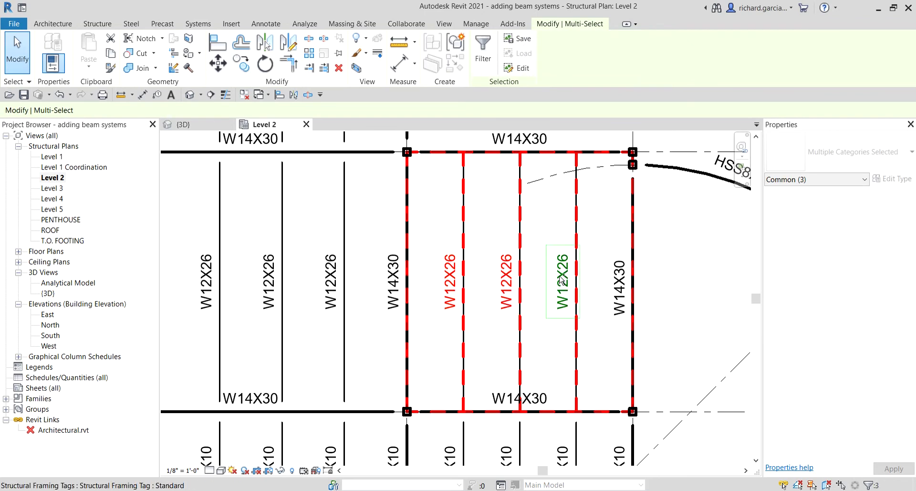
{"action": "left_click", "coordinate": [562, 279], "text": "ctrl"}
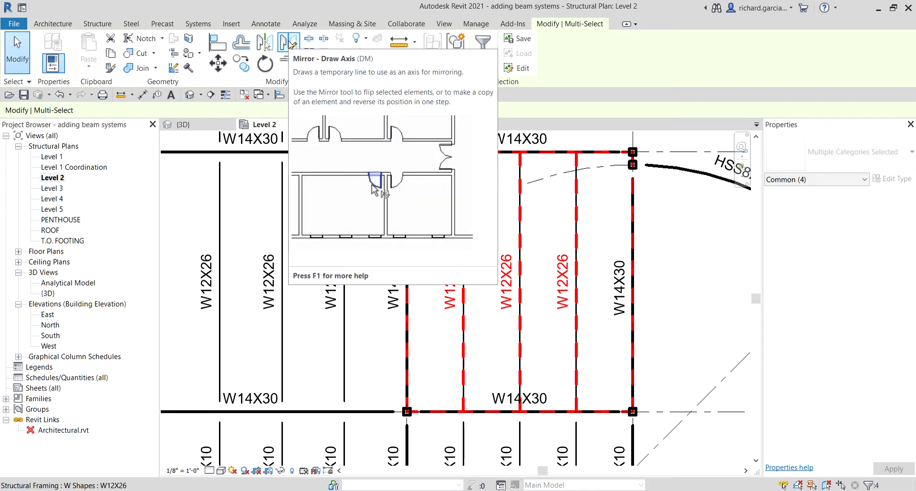
Step: Mirror a copy of the beam system and tags into the D–E bay about a horizontal axis drawn from grid G's center, then deselect
{"action": "left_click", "coordinate": [289, 43]}
{"action": "left_click", "coordinate": [290, 43]}
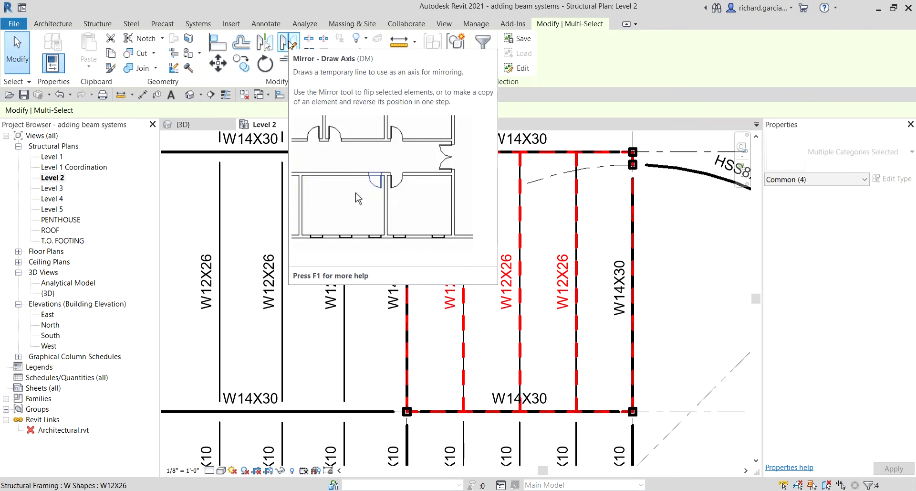
{"action": "left_click", "coordinate": [290, 42]}
{"action": "left_click", "coordinate": [290, 43]}
{"action": "scroll", "coordinate": [505, 285], "scroll_direction": "down", "scroll_amount": 1}
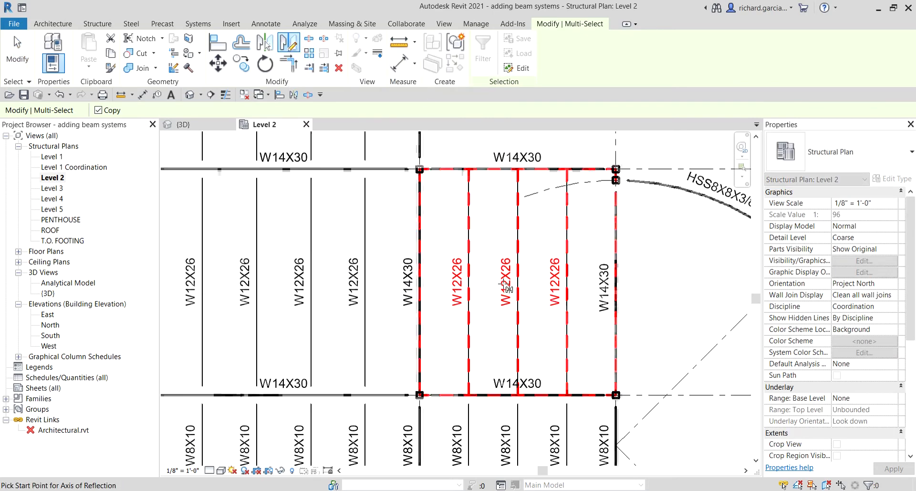
{"action": "scroll", "coordinate": [505, 285], "scroll_direction": "down", "scroll_amount": 3}
{"action": "scroll", "coordinate": [588, 270], "scroll_direction": "up", "scroll_amount": 2}
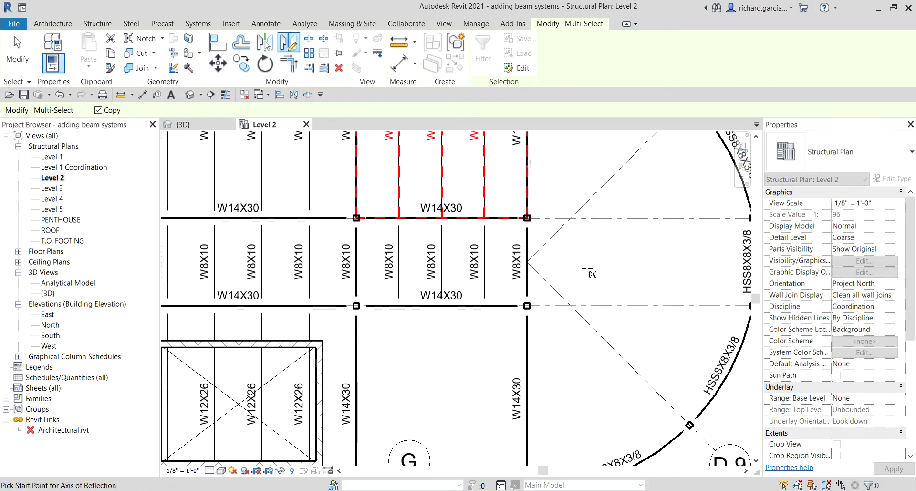
{"action": "scroll", "coordinate": [588, 269], "scroll_direction": "down", "scroll_amount": 1}
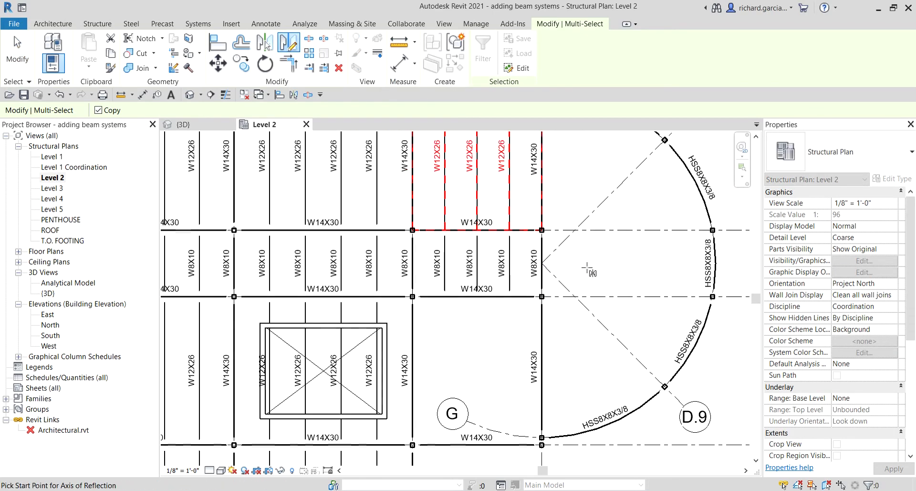
{"action": "left_click", "coordinate": [542, 263]}
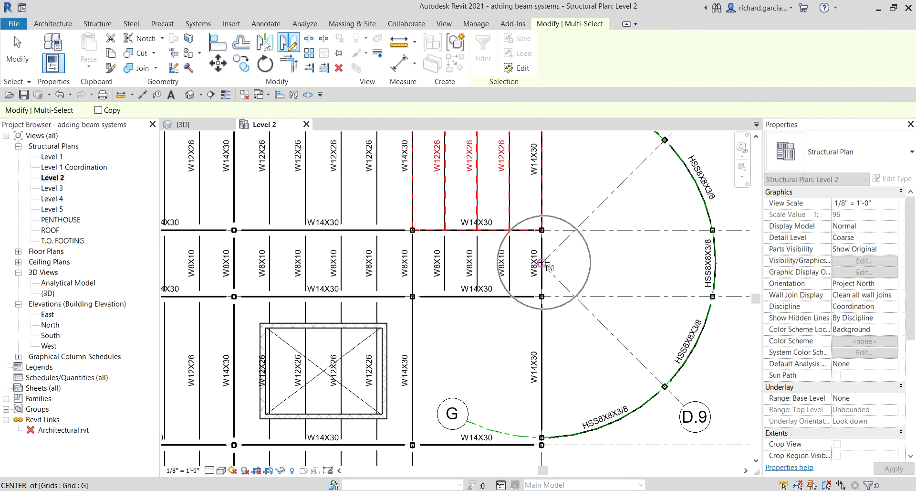
{"action": "key", "text": "ctrl"}
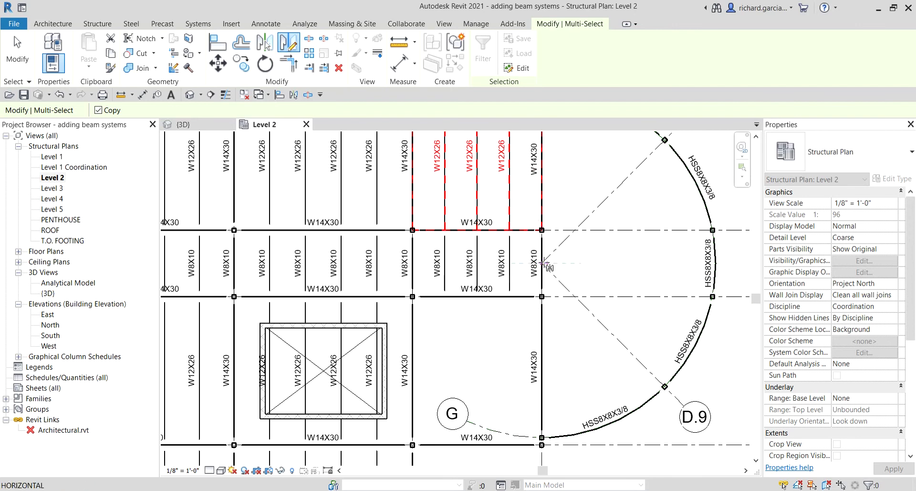
{"action": "left_click", "coordinate": [652, 263]}
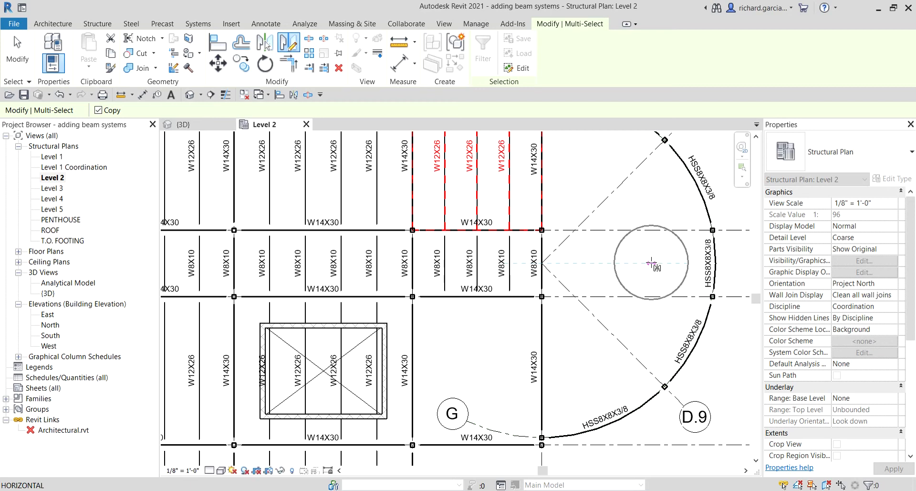
{"action": "key", "text": "ctrl"}
{"action": "left_click", "coordinate": [651, 262]}
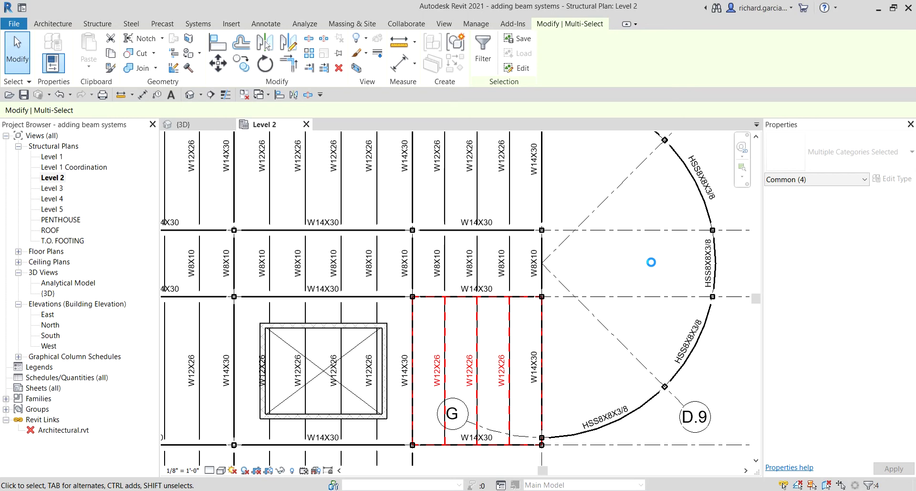
{"action": "left_click", "coordinate": [17, 57]}
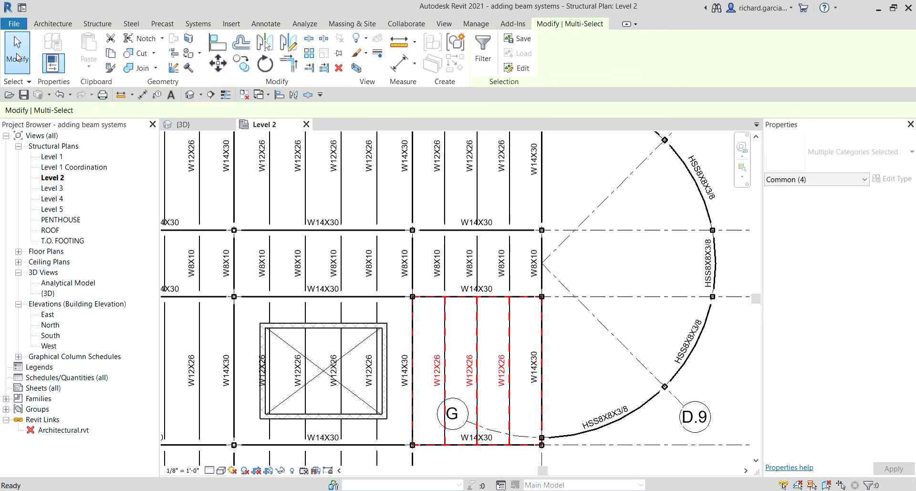
Step: Open the default 3D view and examine the Level 2 beam framing from the front-left side and up close
{"action": "scroll", "coordinate": [392, 259], "scroll_direction": "down", "scroll_amount": 5}
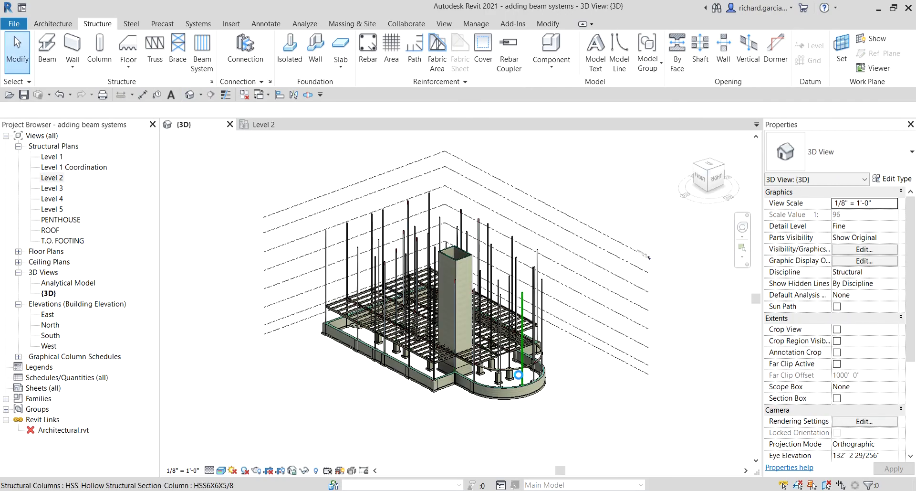
{"action": "middle_click_drag", "start_coordinate": [445, 400], "coordinate": [628, 429], "text": "shift"}
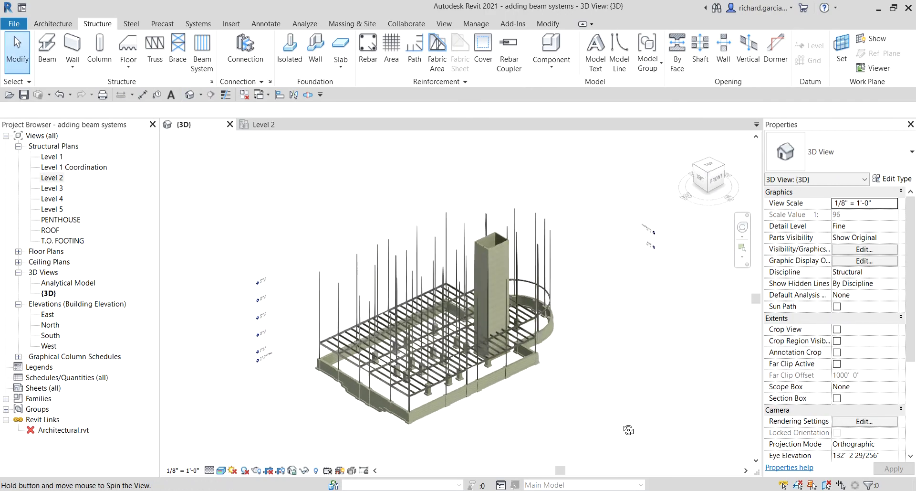
{"action": "scroll", "coordinate": [395, 389], "scroll_direction": "up", "scroll_amount": 3}
{"action": "scroll", "coordinate": [394, 389], "scroll_direction": "up", "scroll_amount": 6}
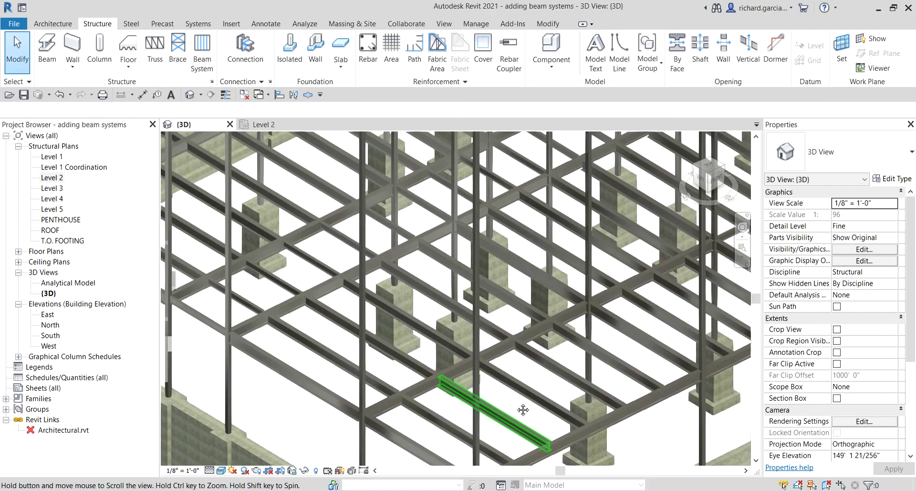
{"action": "scroll", "coordinate": [348, 316], "scroll_direction": "down", "scroll_amount": 6}
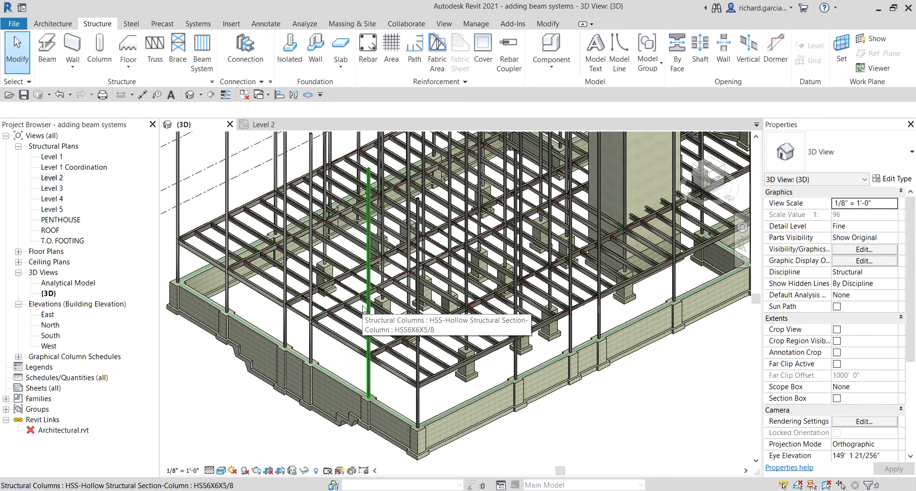
{"action": "middle_click_drag", "start_coordinate": [512, 327], "coordinate": [540, 358], "text": "shift"}
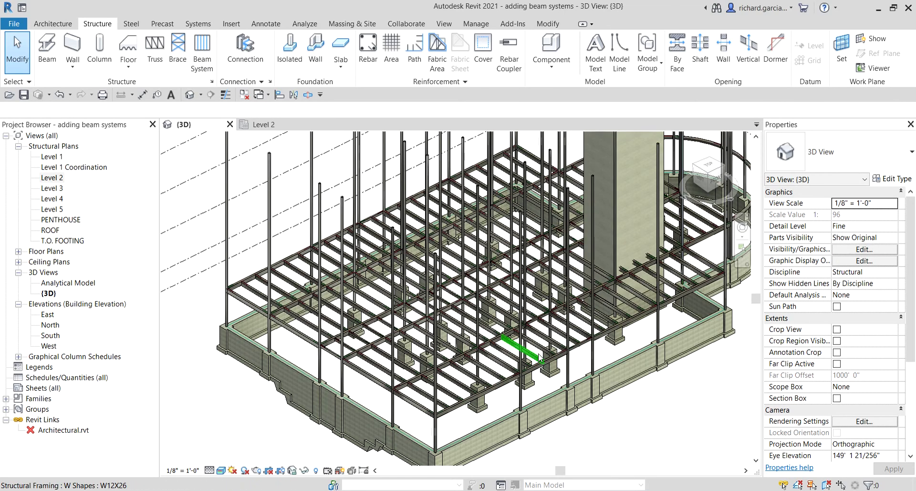
Step: Tile the 3D view and Level 2 plan side by side, showing the curved end in 3D and the full framing layout in plan
{"action": "key", "text": "w"}
{"action": "key", "text": "t"}
{"action": "scroll", "coordinate": [272, 317], "scroll_direction": "down", "scroll_amount": 4}
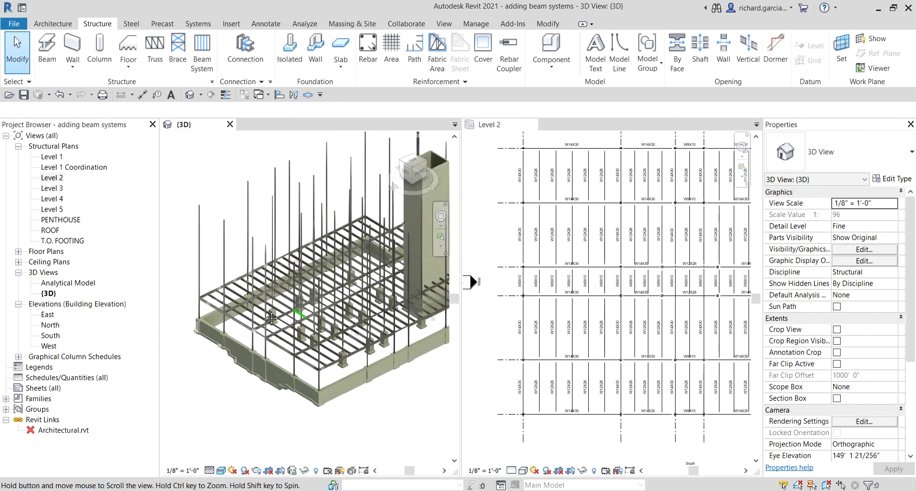
{"action": "scroll", "coordinate": [271, 317], "scroll_direction": "up", "scroll_amount": 3}
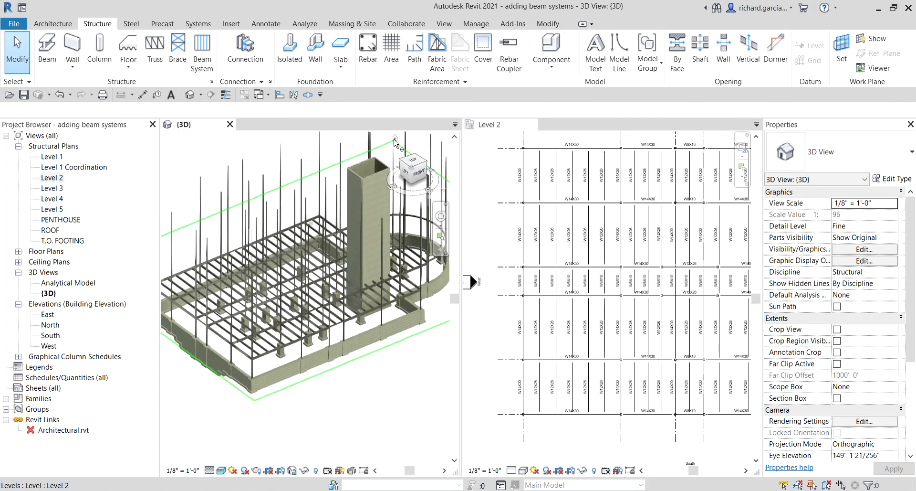
{"action": "middle_click_drag", "start_coordinate": [395, 143], "coordinate": [288, 332], "text": "shift"}
{"action": "left_click", "coordinate": [621, 341]}
{"action": "scroll", "coordinate": [618, 343], "scroll_direction": "down", "scroll_amount": 2}
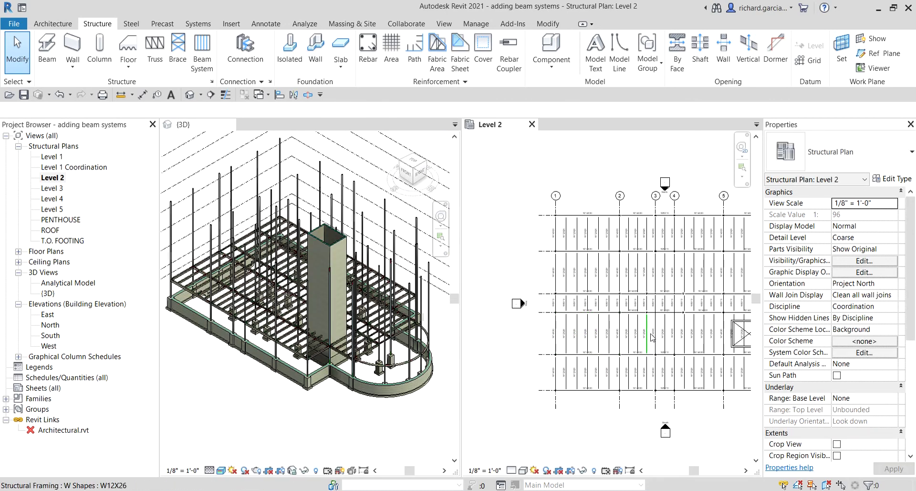
{"action": "scroll", "coordinate": [652, 337], "scroll_direction": "down", "scroll_amount": 2}
{"action": "middle_click_drag", "start_coordinate": [640, 344], "coordinate": [628, 324]}
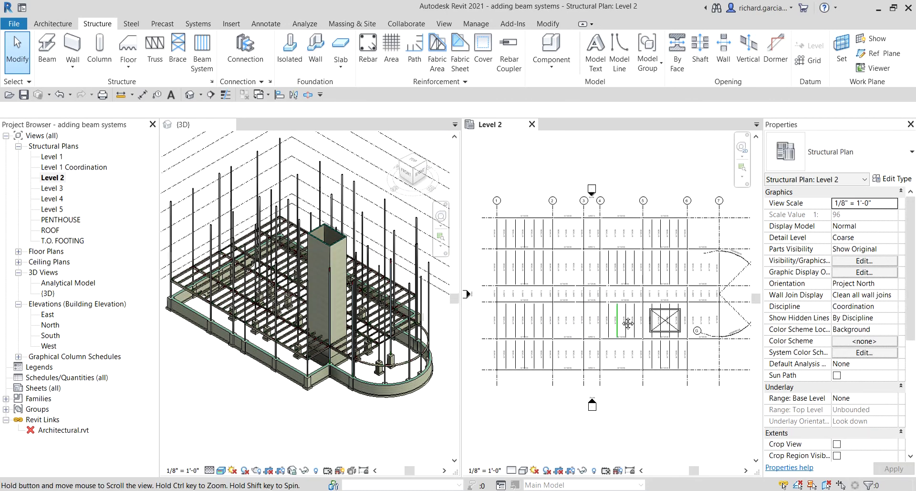